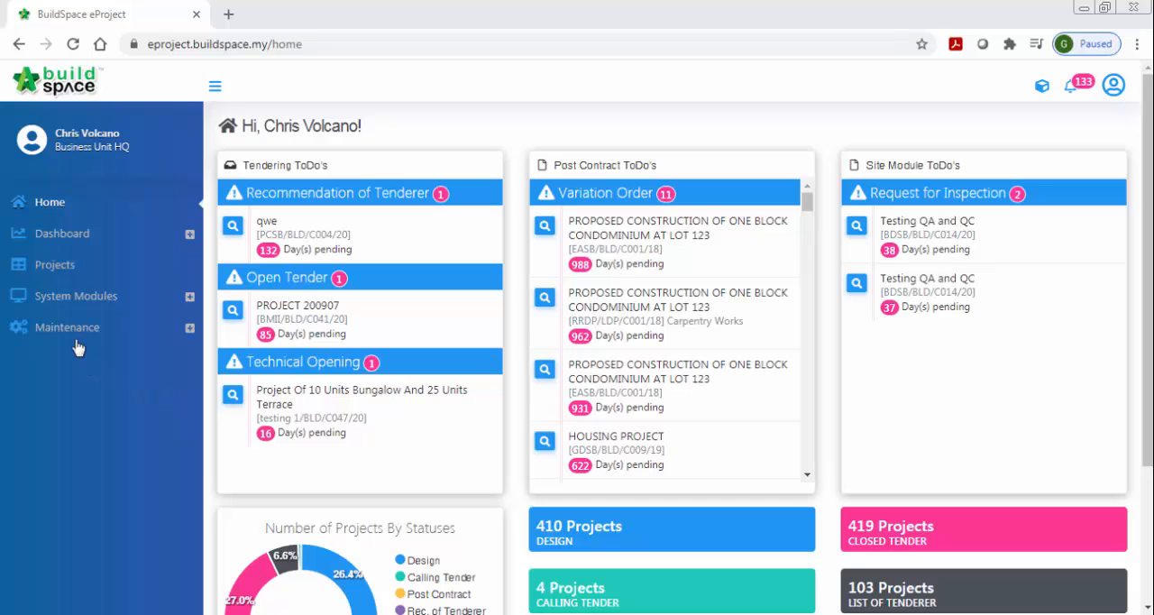
- Open the Master Inspection List templates from the maintenance section
{"action": "left_click", "coordinate": [58, 332]}
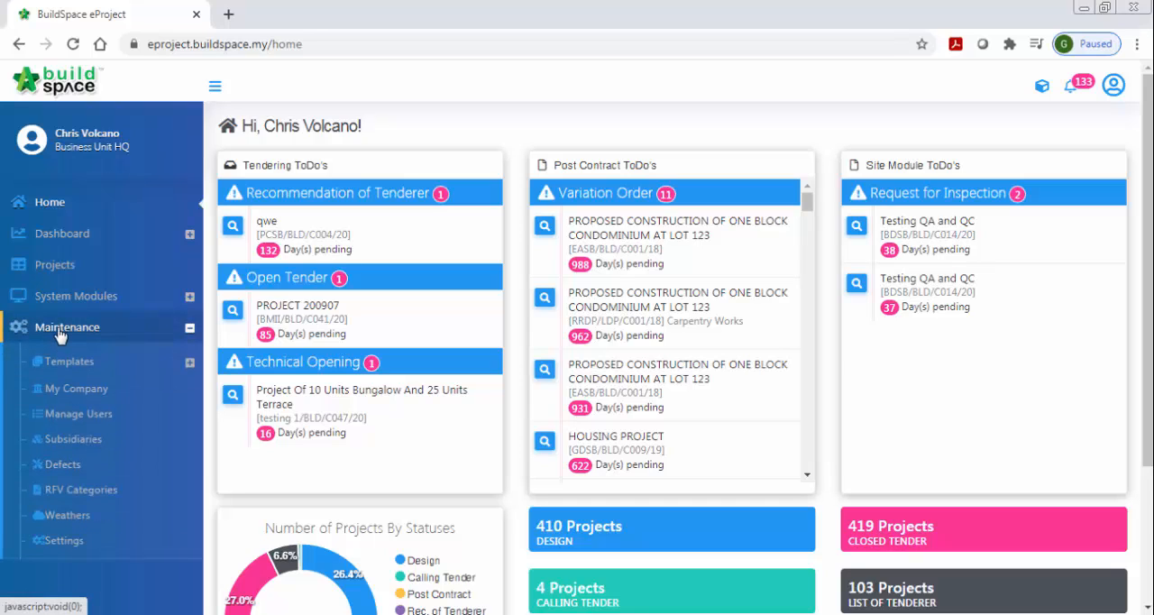
{"action": "left_click", "coordinate": [65, 363]}
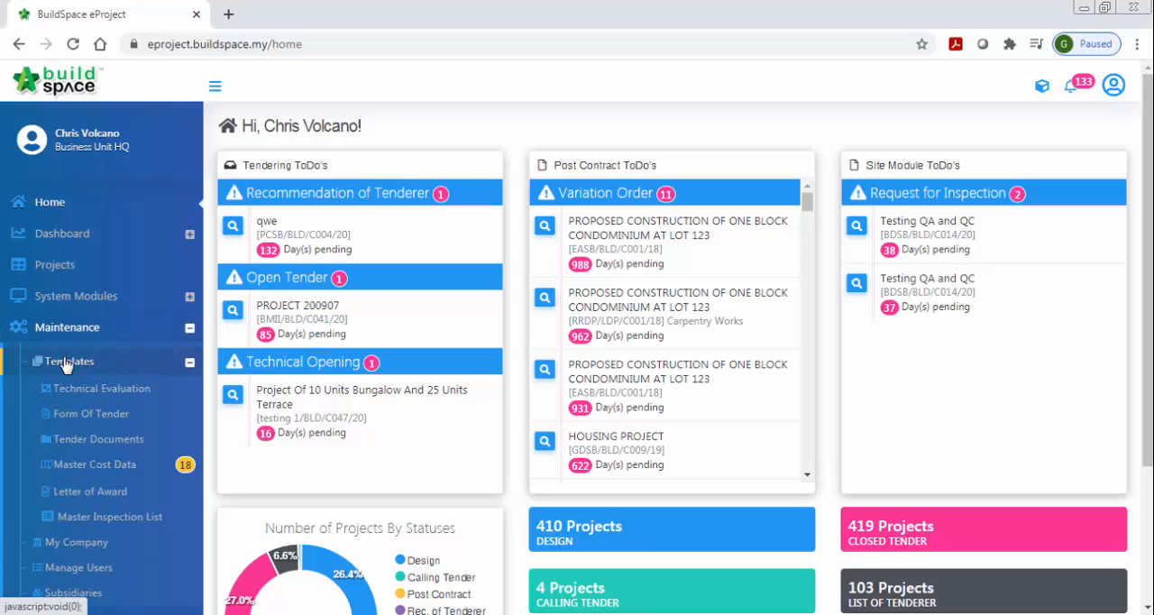
{"action": "left_click", "coordinate": [104, 521]}
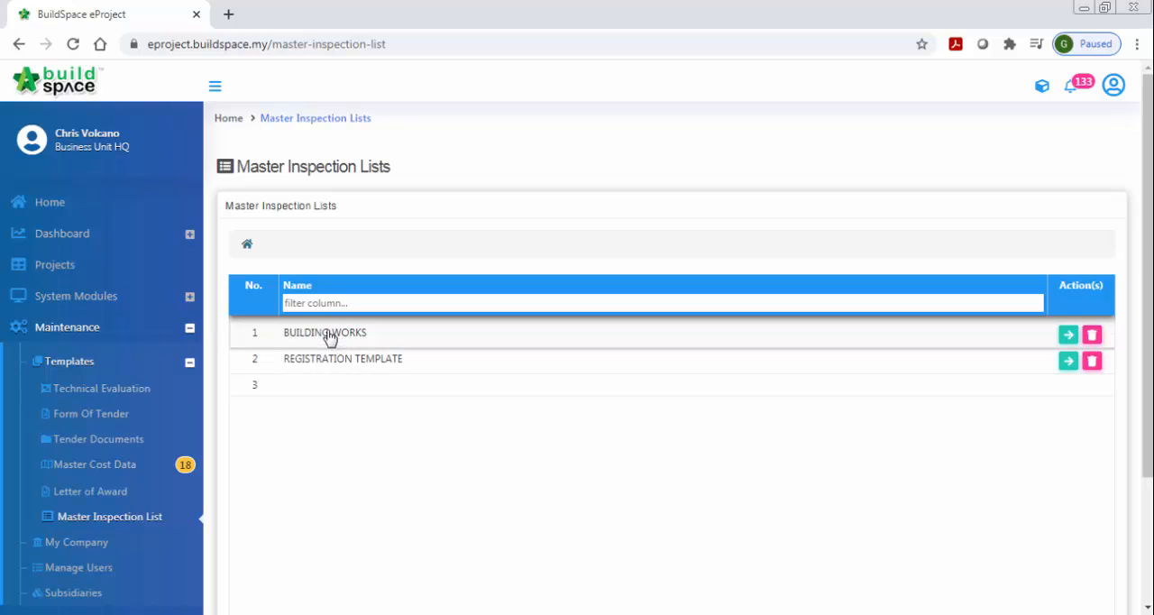
- Examine the BUILDING WORKS template's categories and its Sanitary Wares Installation Checklist under ARCHITECTURE WORKS – FITTINGS, and return to the category level
{"action": "left_click", "coordinate": [1067, 334]}
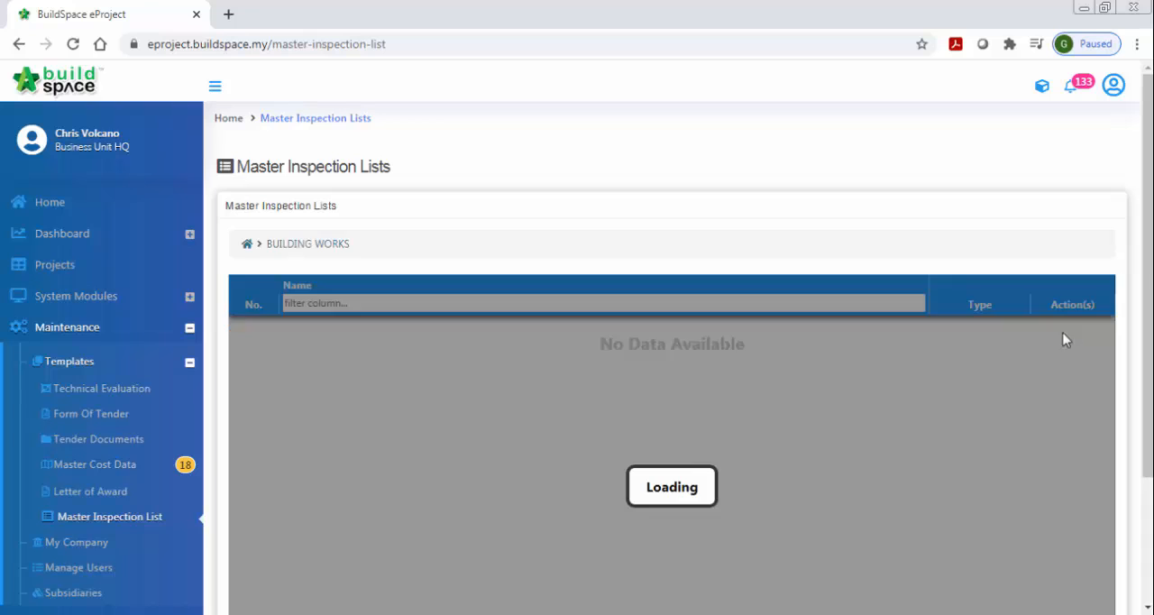
{"action": "scroll", "coordinate": [389, 351], "scroll_direction": "down", "scroll_amount": 2}
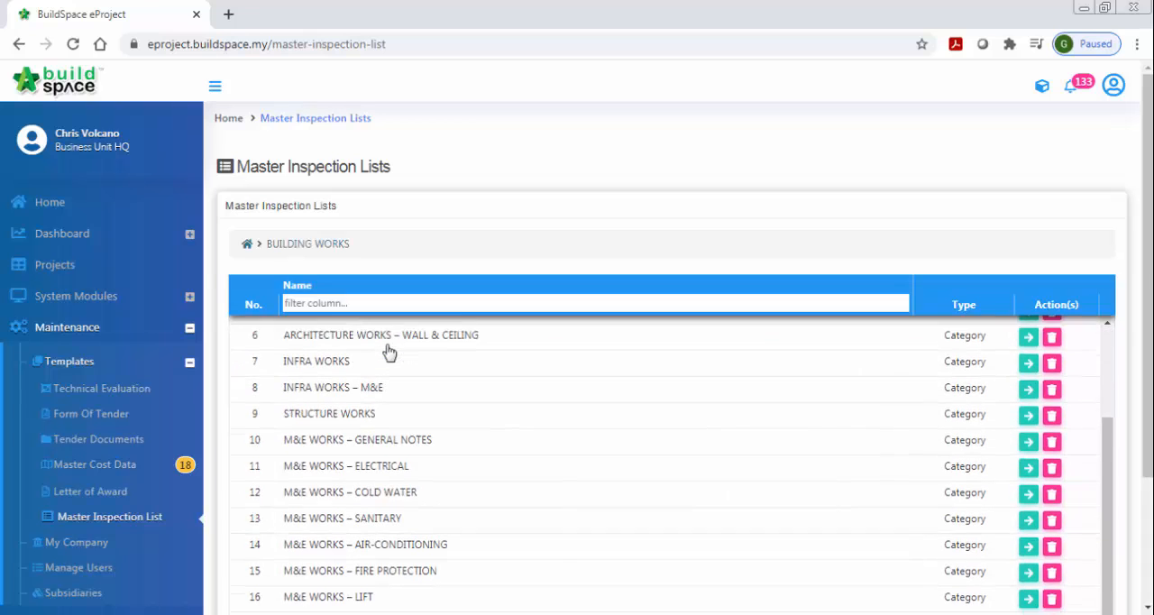
{"action": "scroll", "coordinate": [389, 352], "scroll_direction": "up", "scroll_amount": 2}
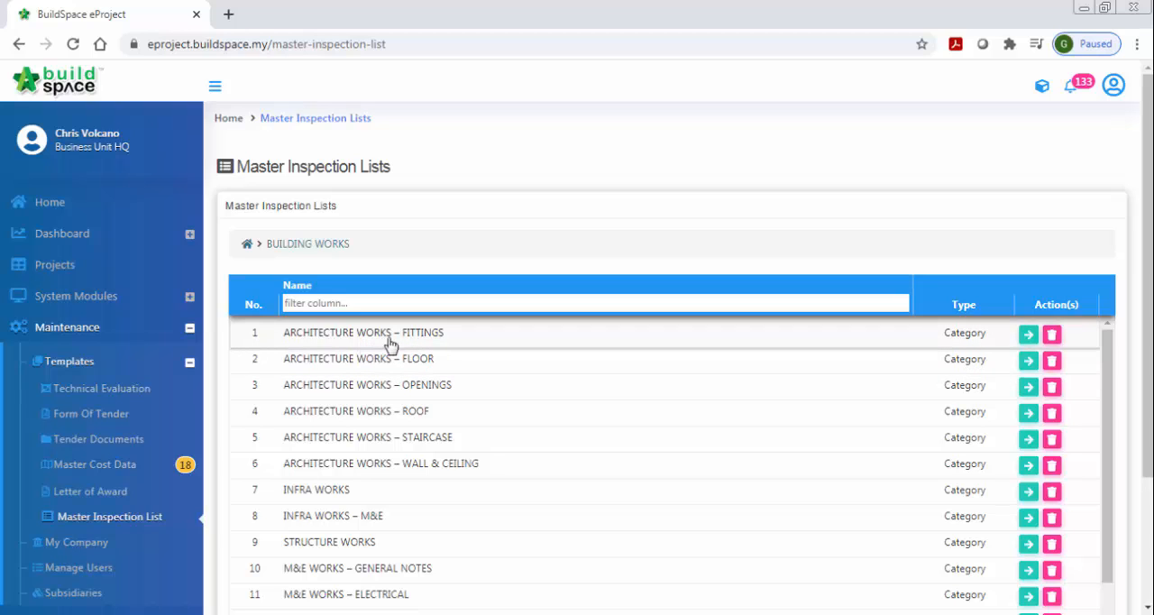
{"action": "left_click", "coordinate": [1028, 335]}
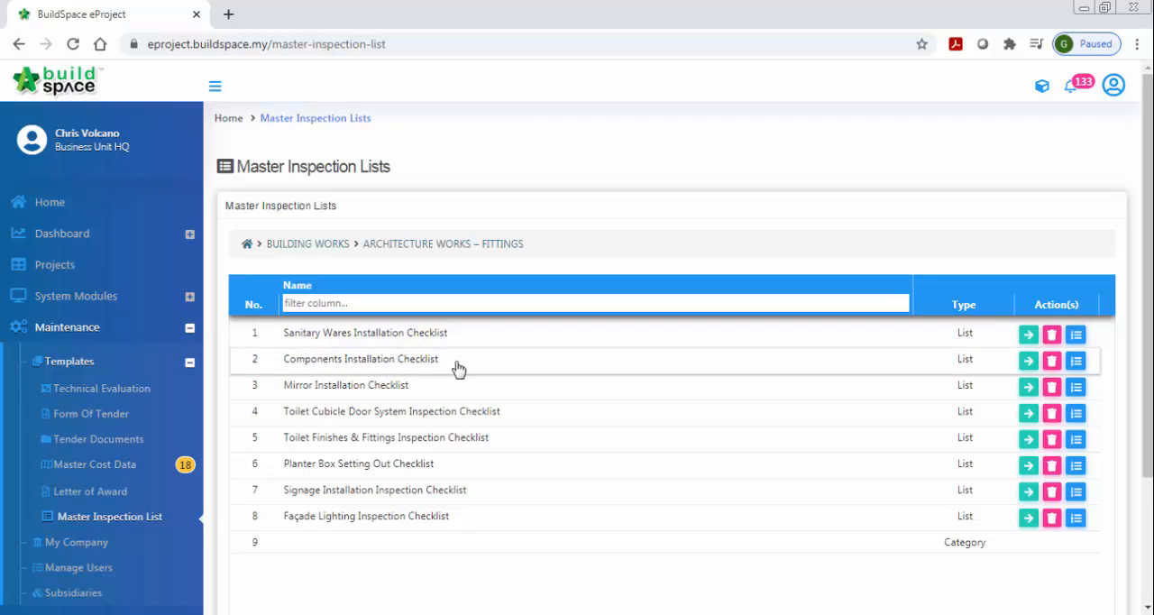
{"action": "left_click", "coordinate": [1029, 335]}
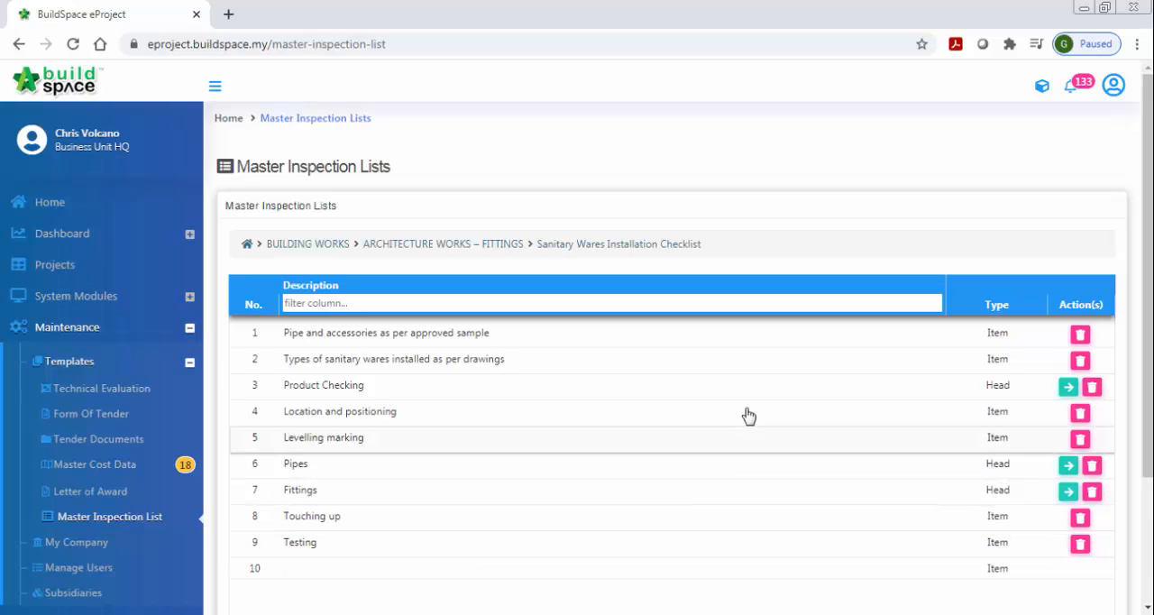
{"action": "left_click", "coordinate": [299, 252]}
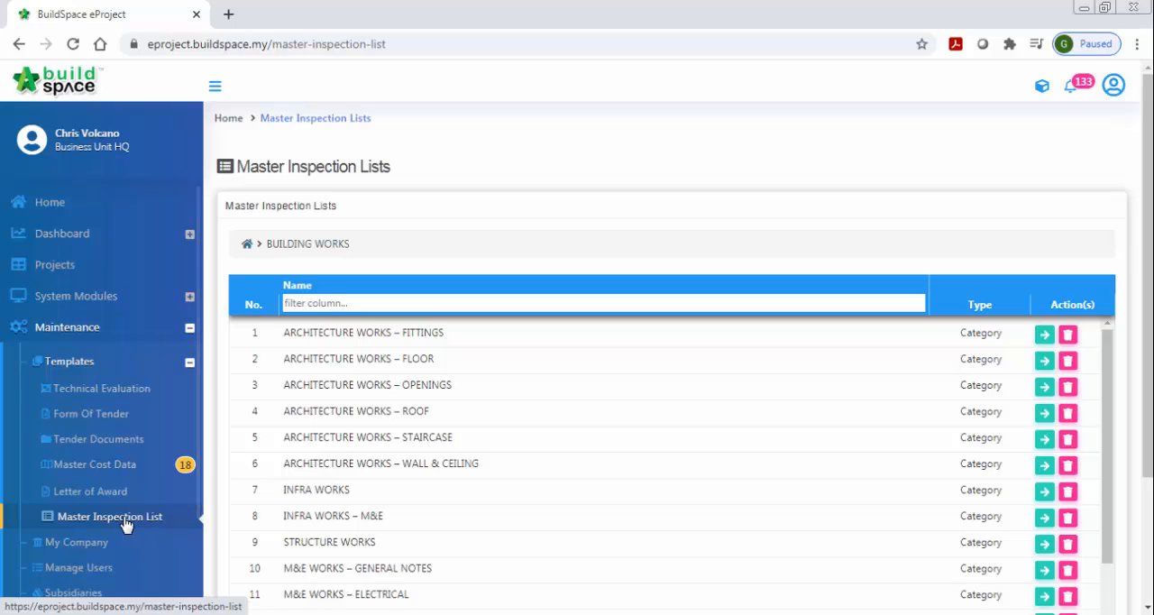
- Return to the main inspection list overview and add a new master list named HIGH RISE BUILDING
{"action": "left_click", "coordinate": [90, 518]}
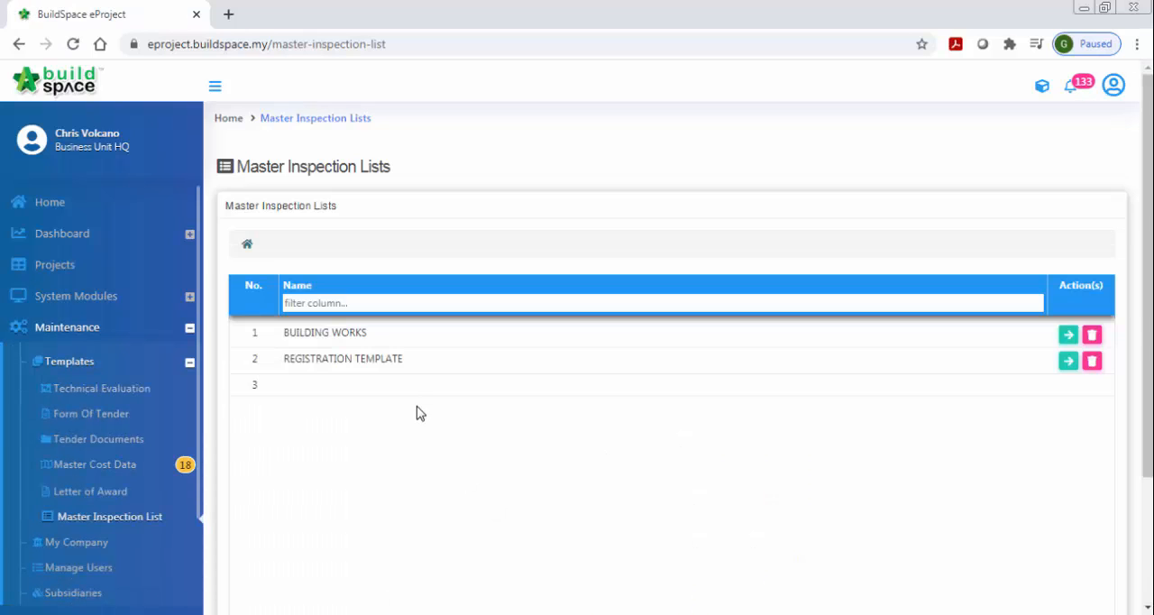
{"action": "left_click", "coordinate": [418, 385]}
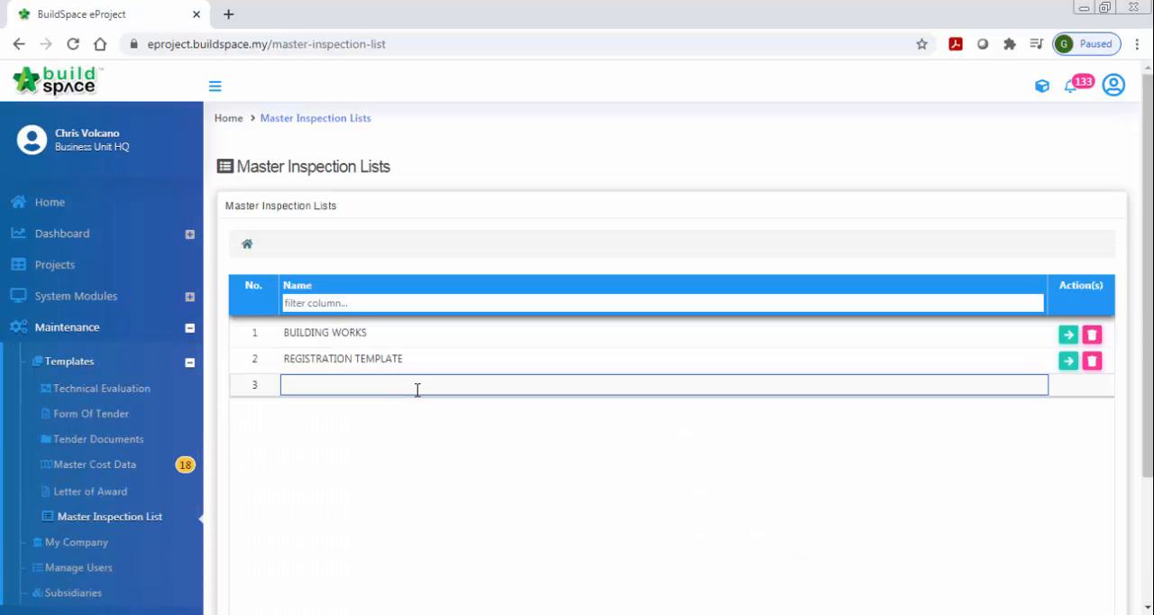
{"action": "key", "text": "Caps_Lock"}
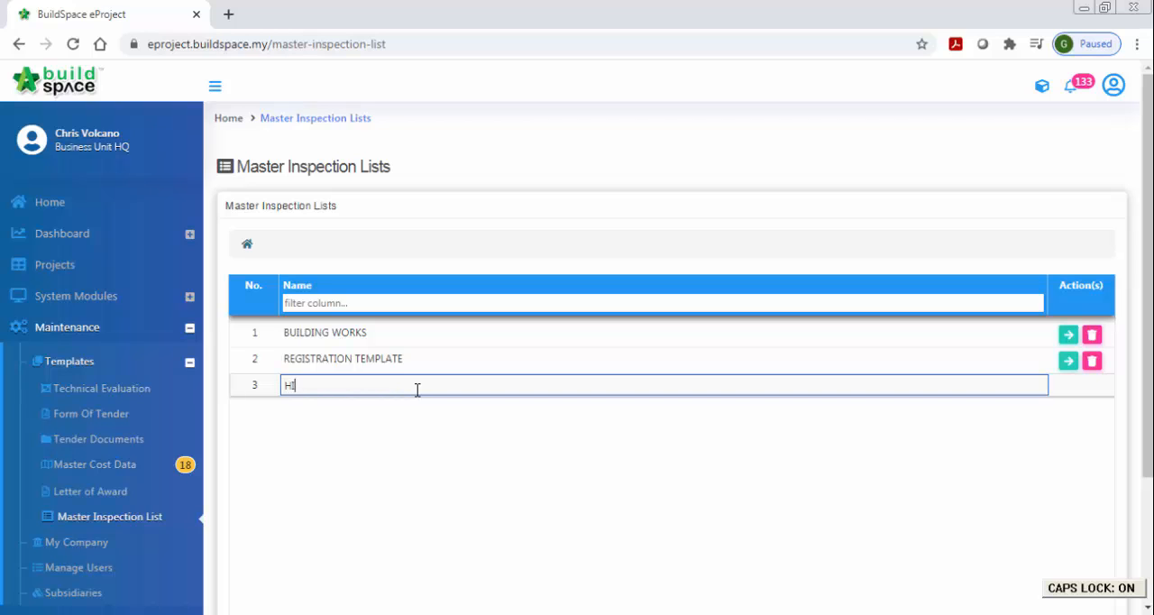
{"action": "type", "text": "HIGH RISE"}
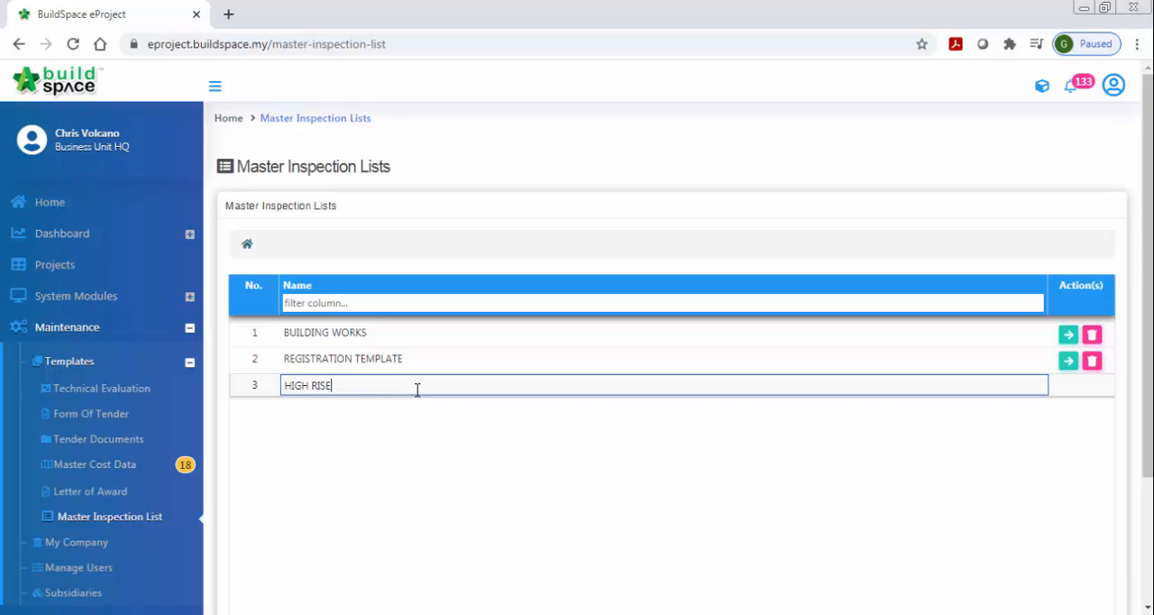
{"action": "type", "text": " BUILDING"}
{"action": "key", "text": "Return"}
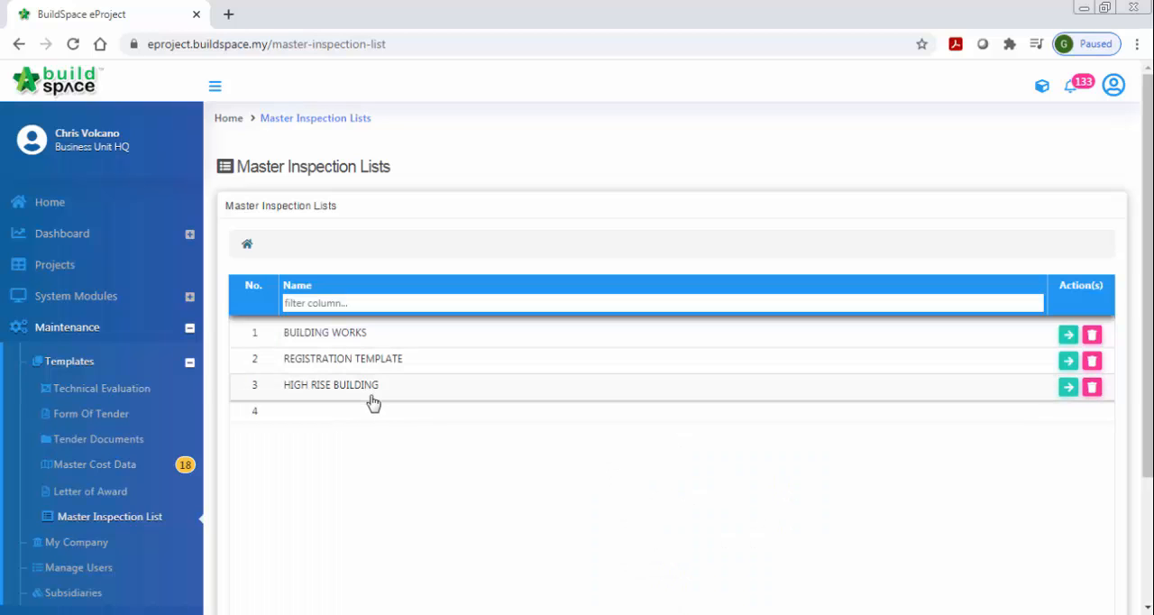
- Open HIGH RISE BUILDING and add an entry named Architectural Works with the type Category
{"action": "left_click", "coordinate": [1068, 389]}
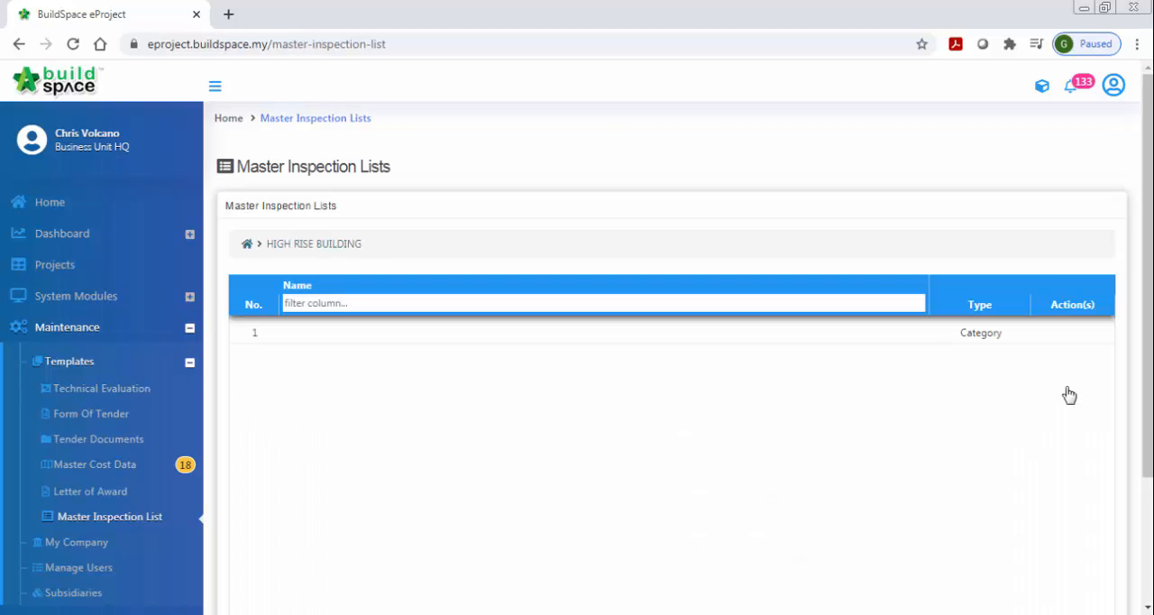
{"action": "left_click", "coordinate": [782, 335]}
{"action": "key", "text": "Caps_Lock"}
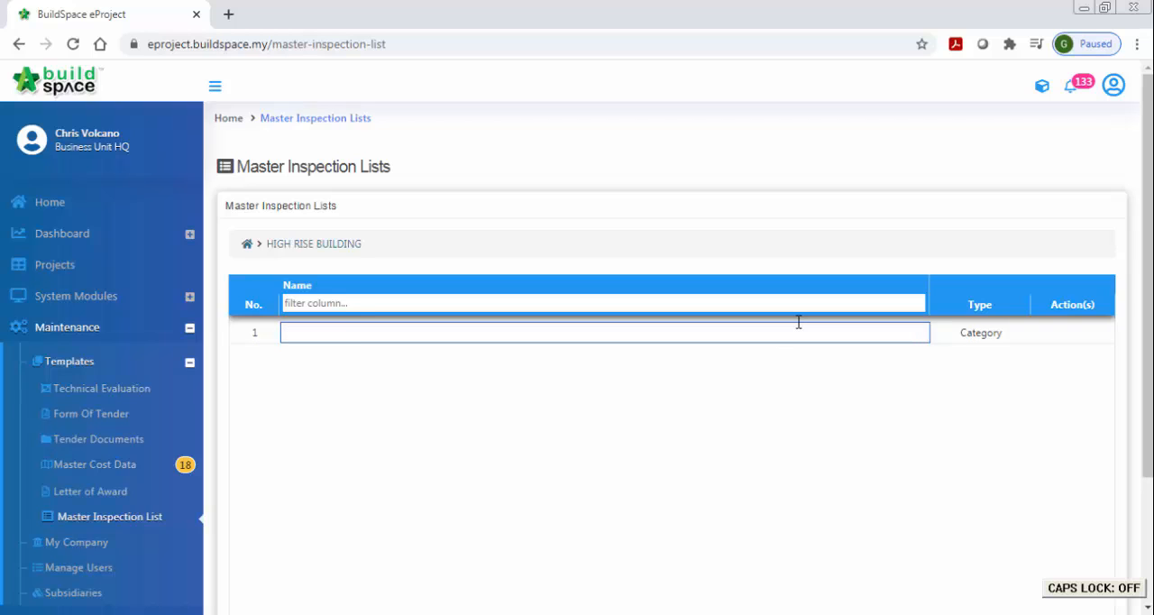
{"action": "type", "text": "Architectural Works"}
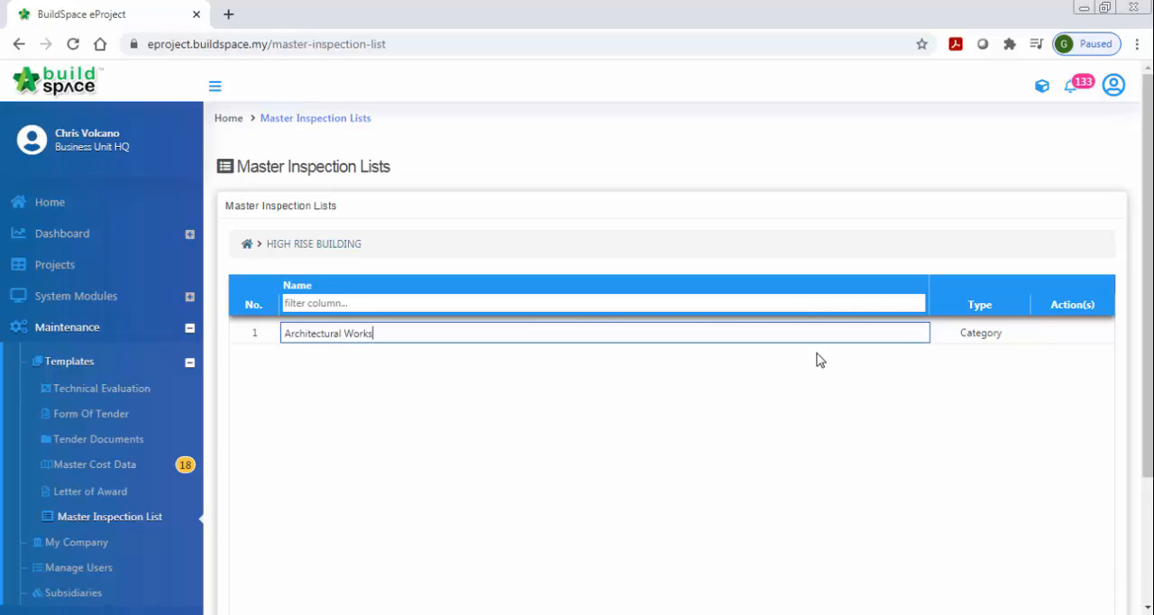
{"action": "key", "text": "Return"}
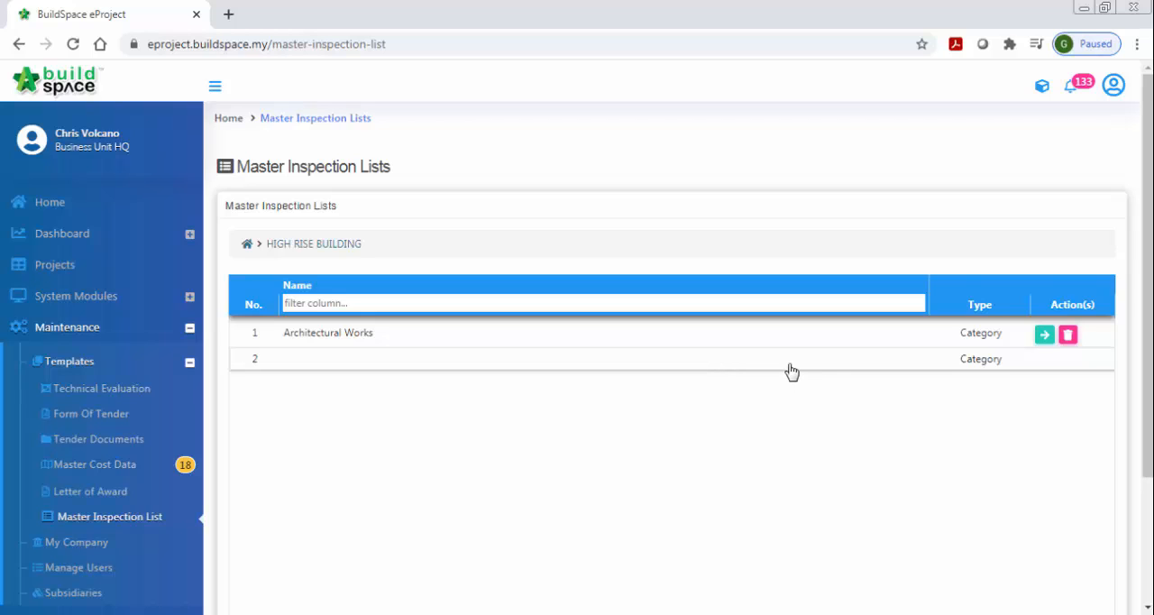
{"action": "left_click", "coordinate": [963, 341]}
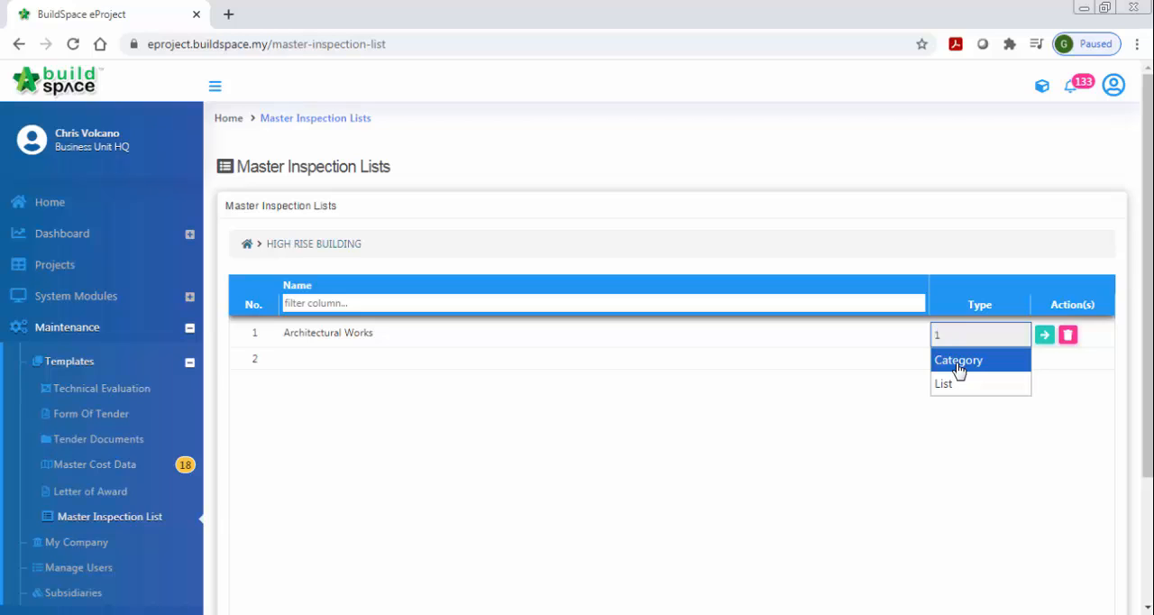
{"action": "left_click", "coordinate": [957, 360]}
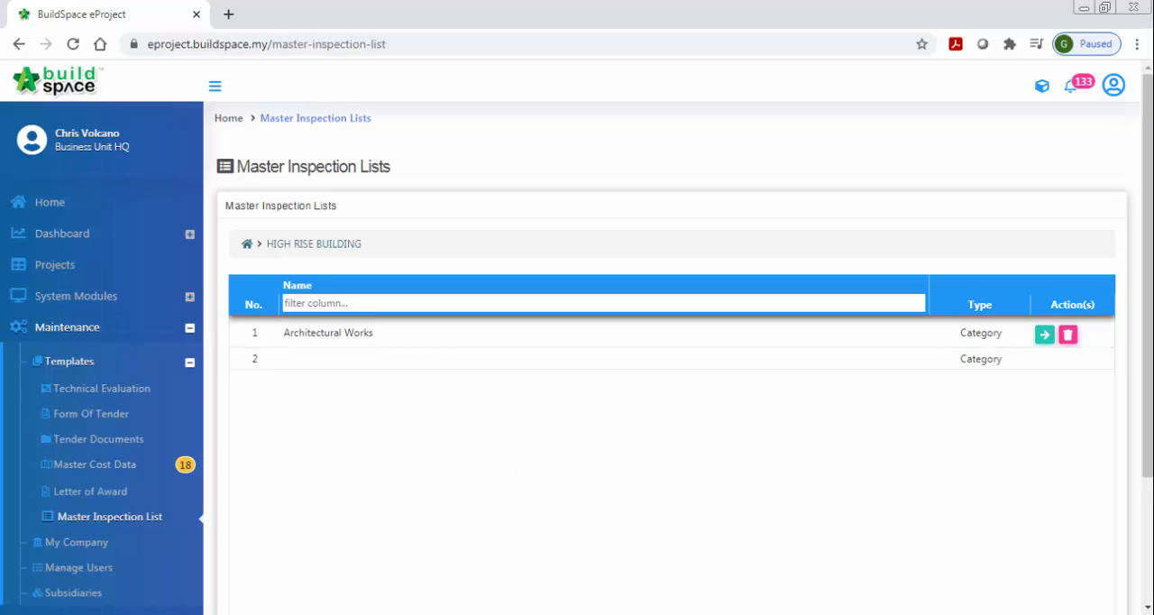
- Look over the waterproofing checklist document in Word, and open the Architectural Works category in the browser at its first blank entry
{"action": "left_click", "coordinate": [404, 611]}
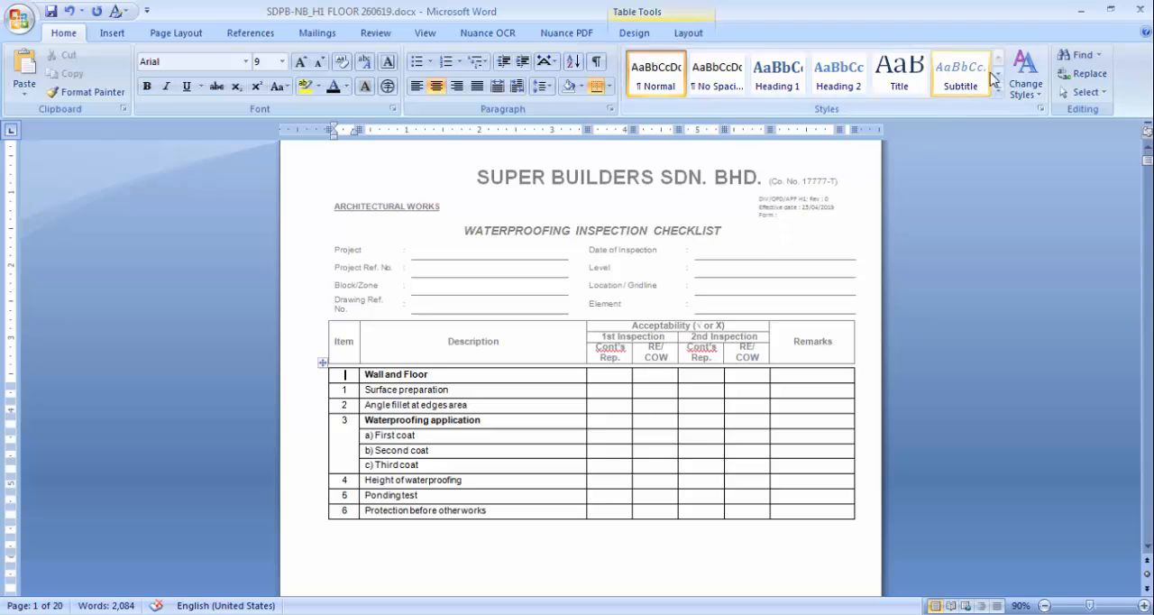
{"action": "left_click", "coordinate": [1080, 9]}
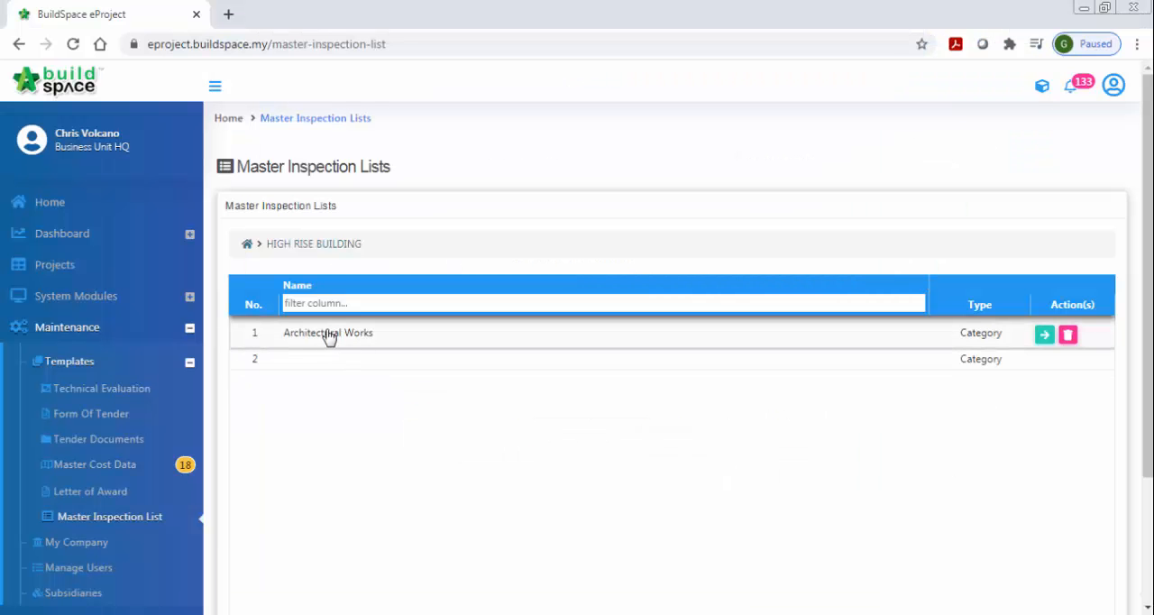
{"action": "left_click", "coordinate": [1044, 335]}
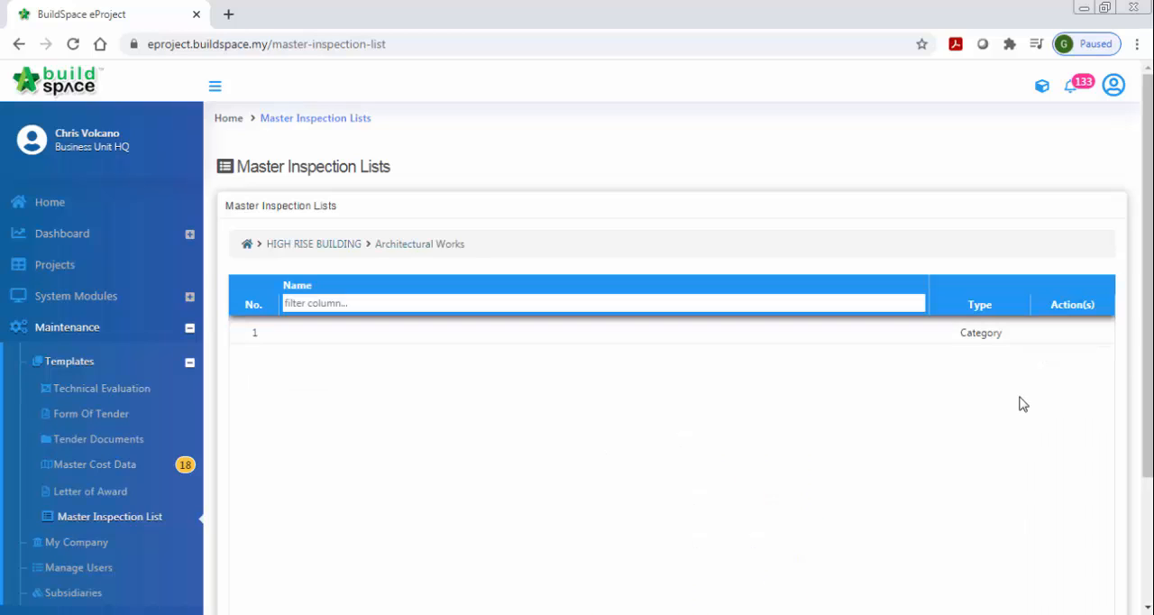
{"action": "double_click", "coordinate": [624, 335]}
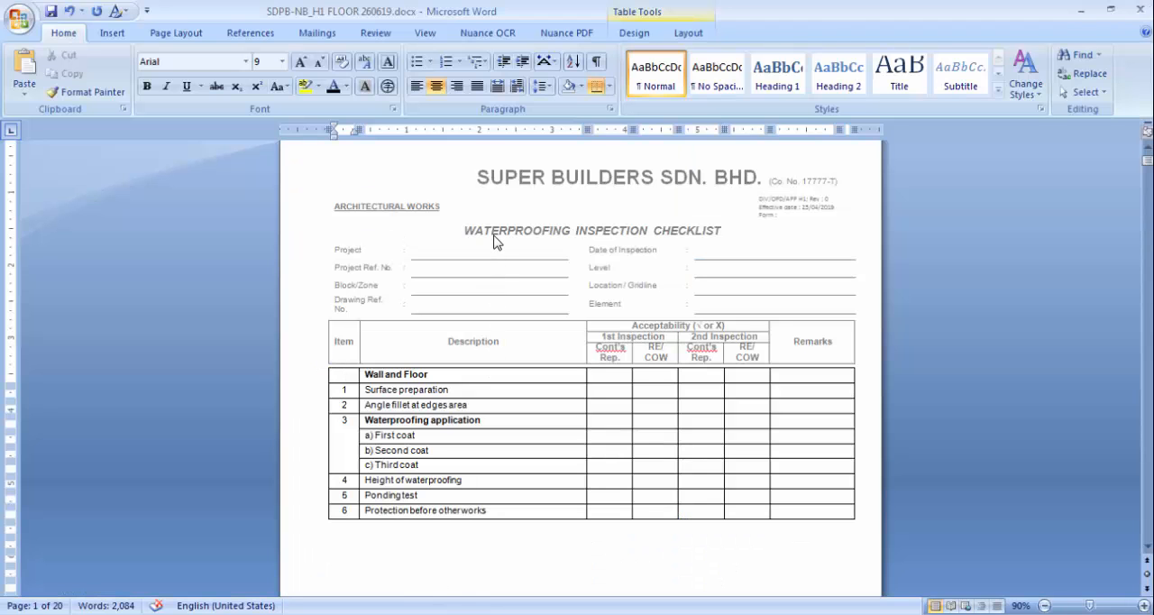
- Copy the title WATERPROOFING INSPECTION CHECKLIST from the Word document's header, and leave header editing
{"action": "double_click", "coordinate": [494, 241]}
{"action": "left_click_drag", "start_coordinate": [464, 231], "coordinate": [710, 233]}
{"action": "right_click", "coordinate": [710, 234]}
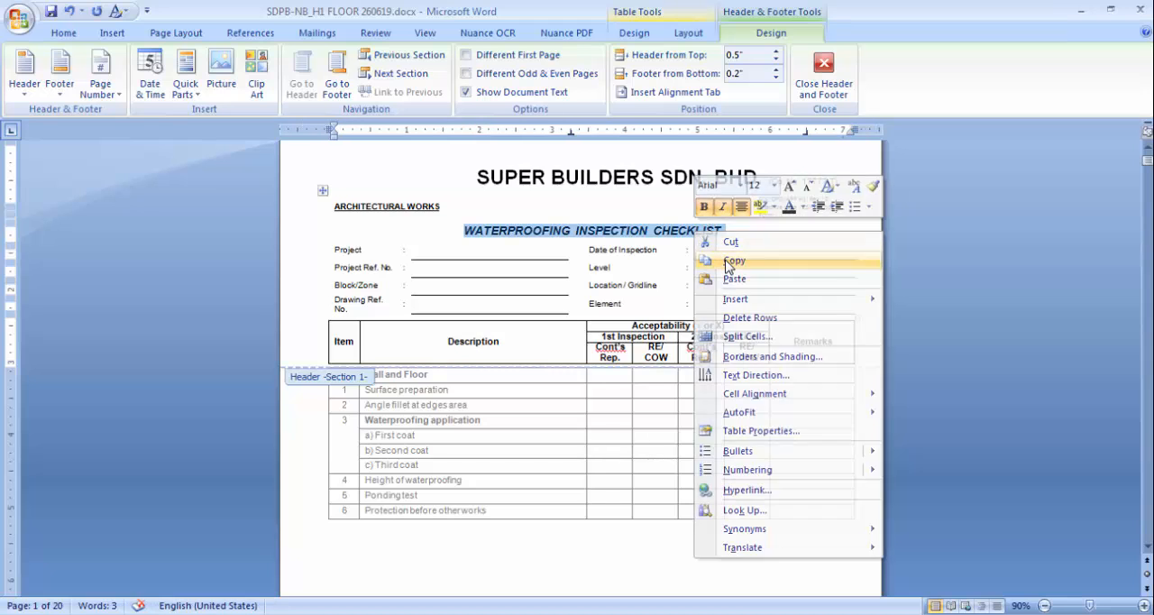
{"action": "left_click", "coordinate": [725, 260]}
{"action": "left_click", "coordinate": [823, 77]}
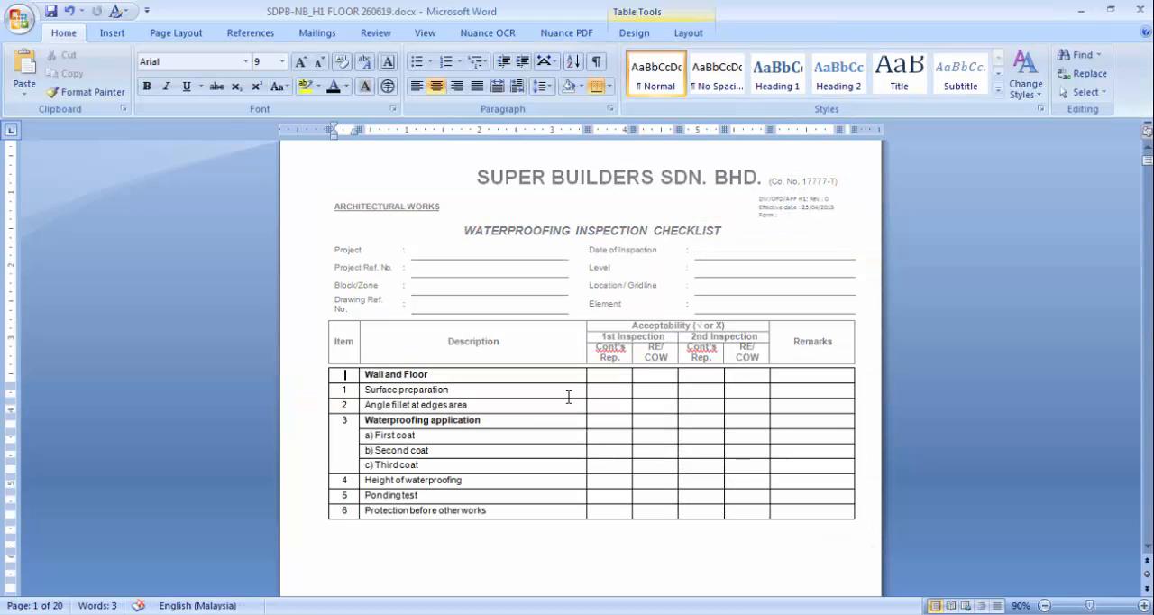
- Switch back to the browser, name the first Architectural Works entry WATERPROOFING INSPECTION CHECKLIST, and set its type to List
{"action": "left_click", "coordinate": [389, 613]}
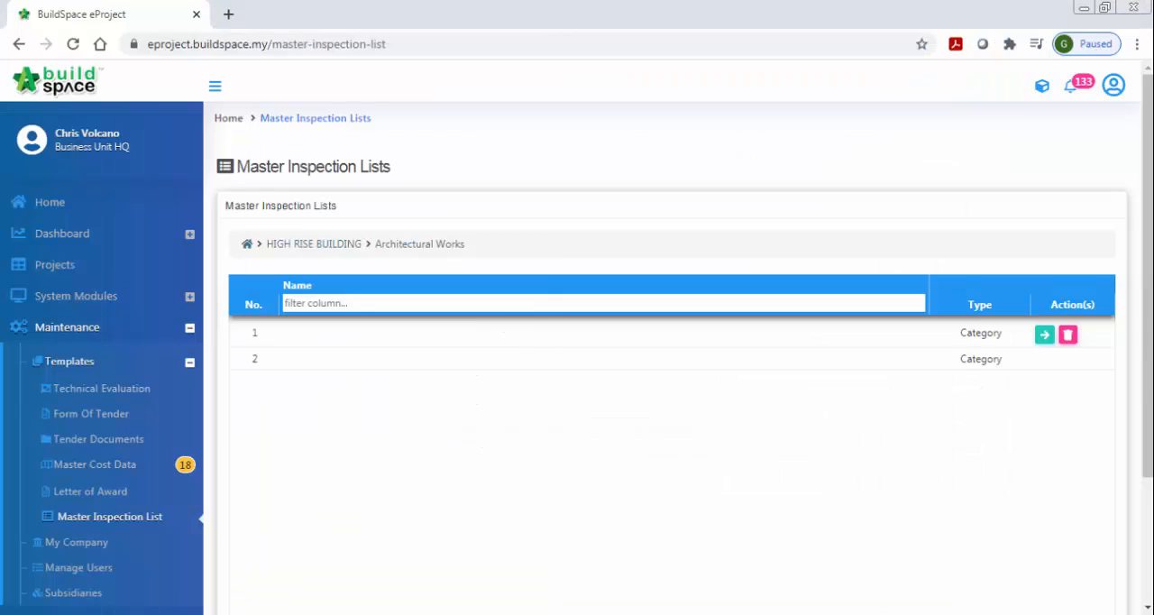
{"action": "left_click", "coordinate": [398, 334]}
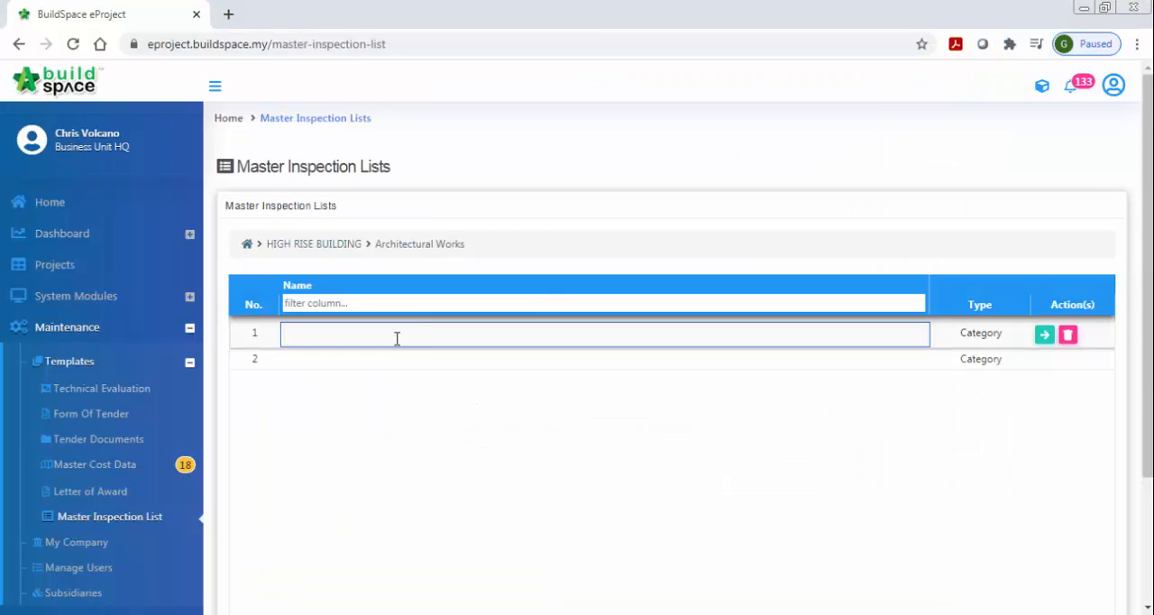
{"action": "key", "text": "ctrl+v"}
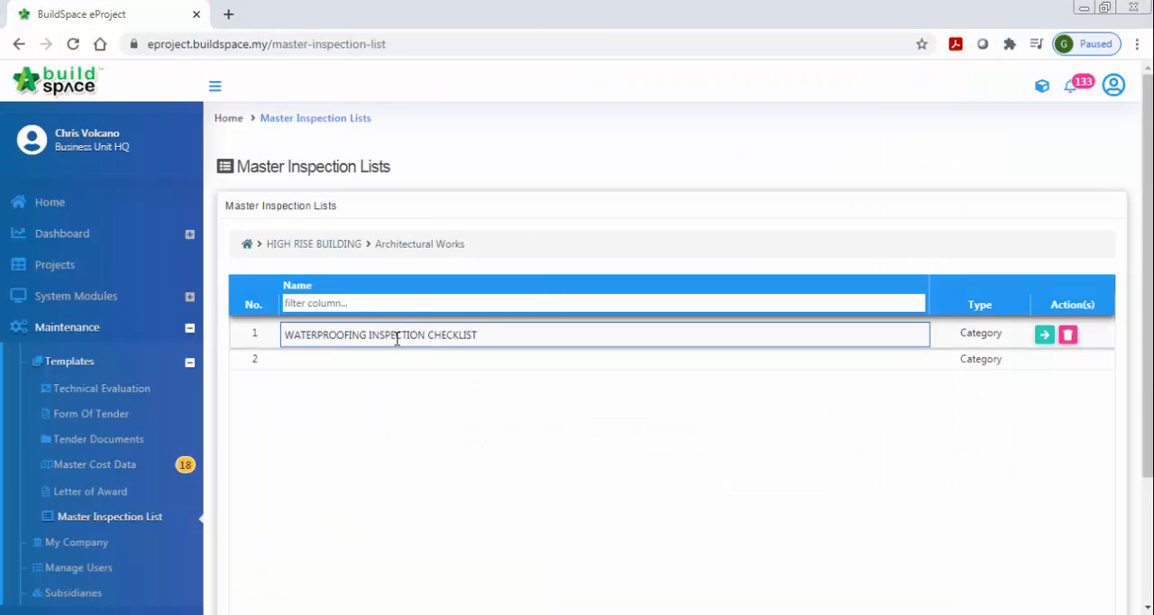
{"action": "left_click", "coordinate": [976, 335]}
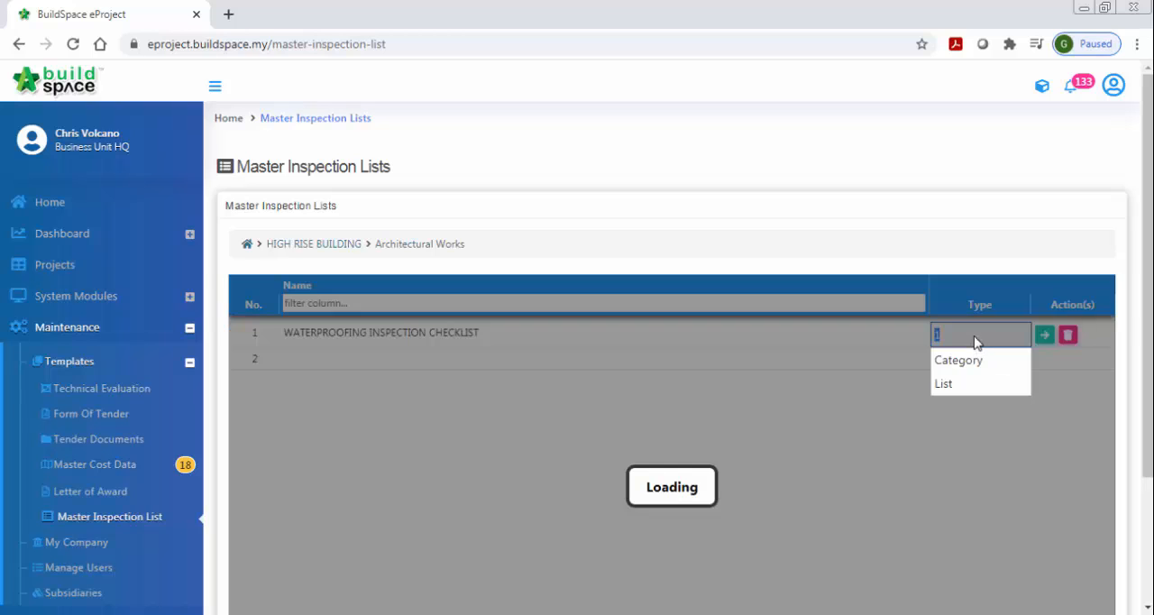
{"action": "left_click", "coordinate": [974, 338]}
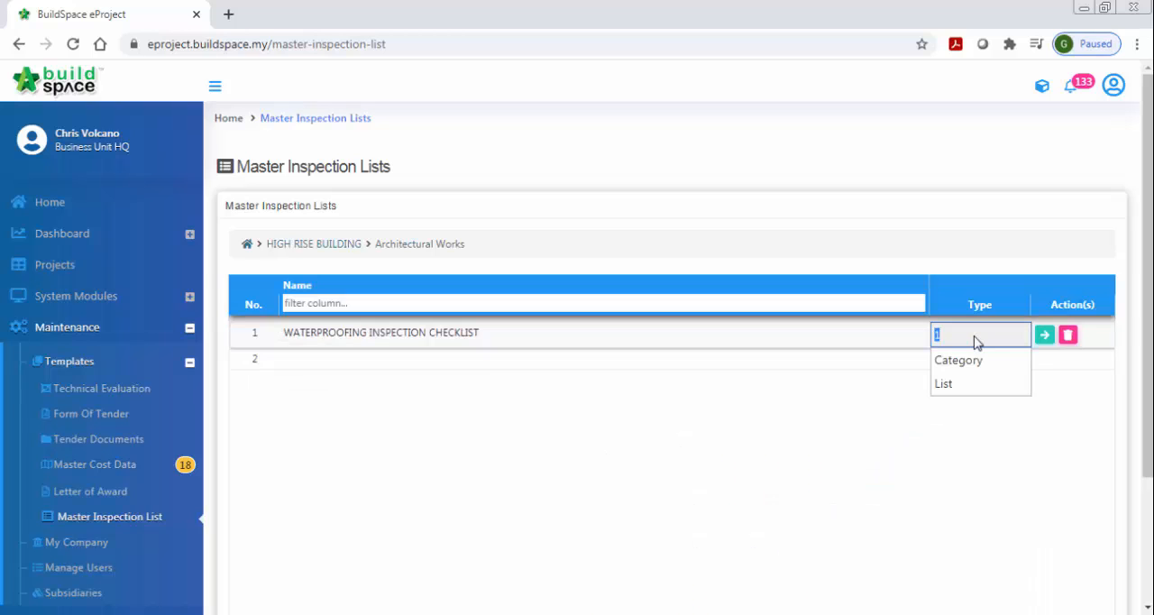
{"action": "left_click", "coordinate": [950, 386]}
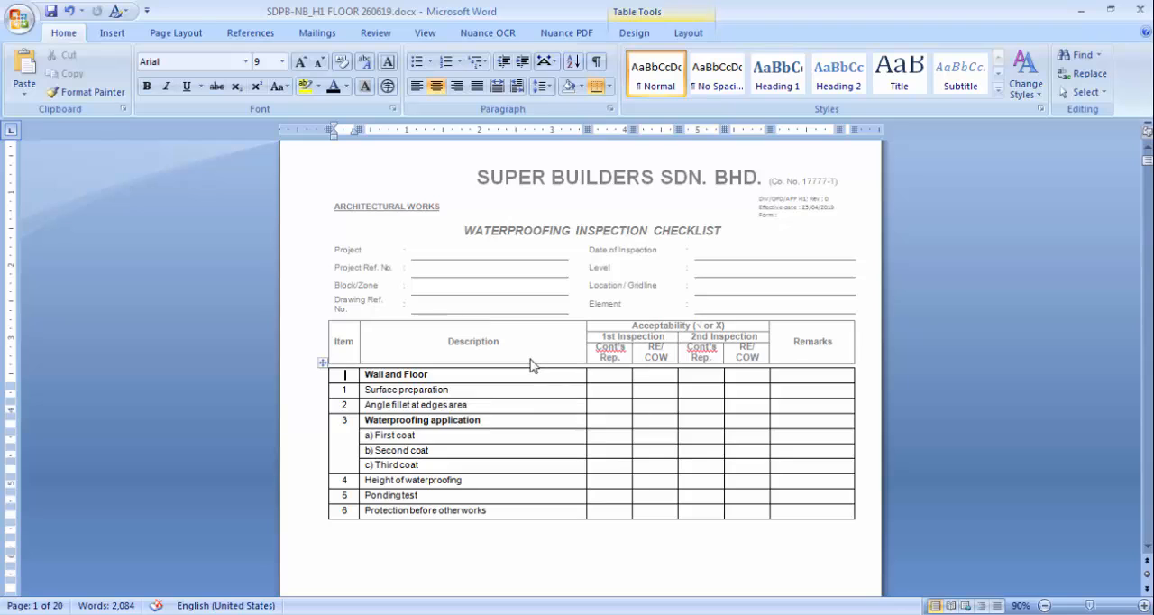
- Review the checklist's header fields in Word and open the additional fields of WATERPROOFING INSPECTION CHECKLIST in the browser
{"action": "scroll", "coordinate": [530, 360], "scroll_direction": "down", "scroll_amount": 5}
{"action": "scroll", "coordinate": [530, 356], "scroll_direction": "up", "scroll_amount": 4}
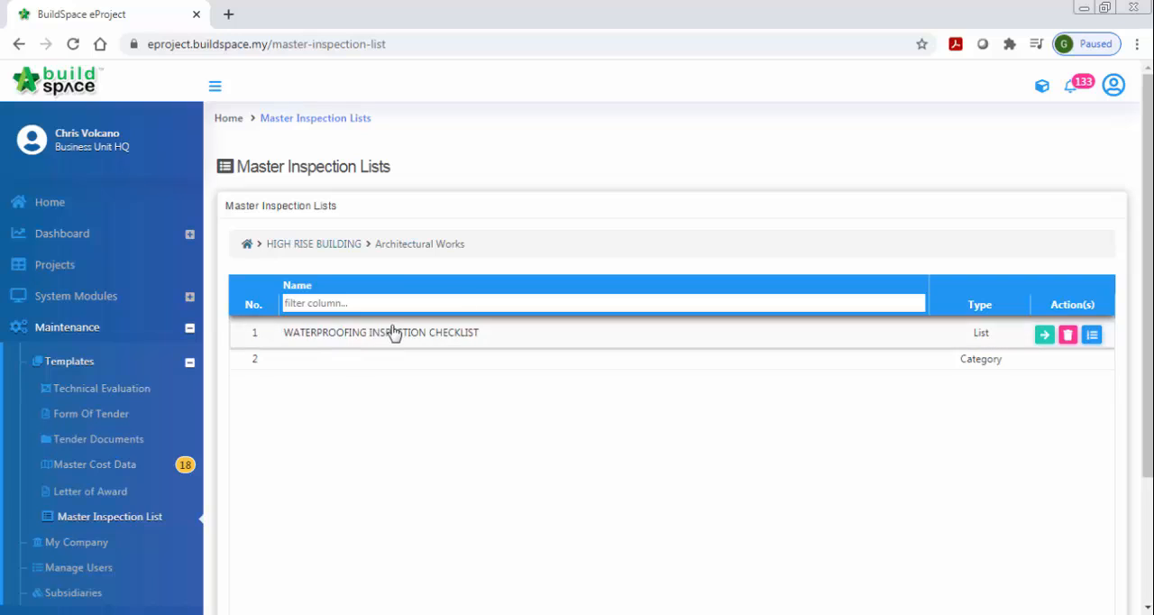
{"action": "left_click", "coordinate": [1091, 336]}
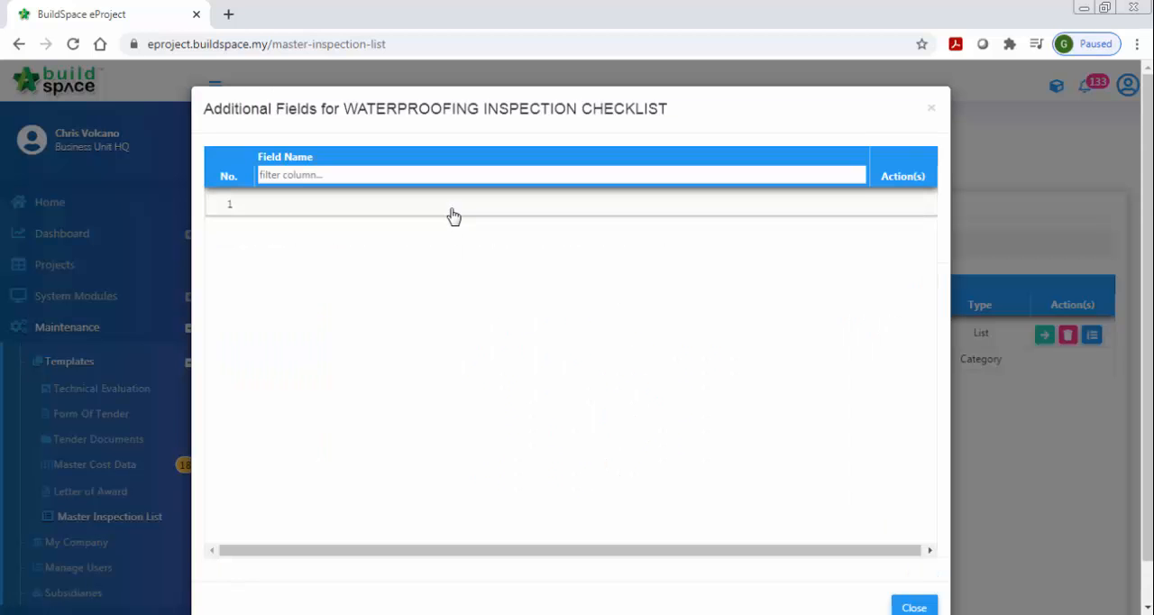
{"action": "left_click", "coordinate": [452, 208]}
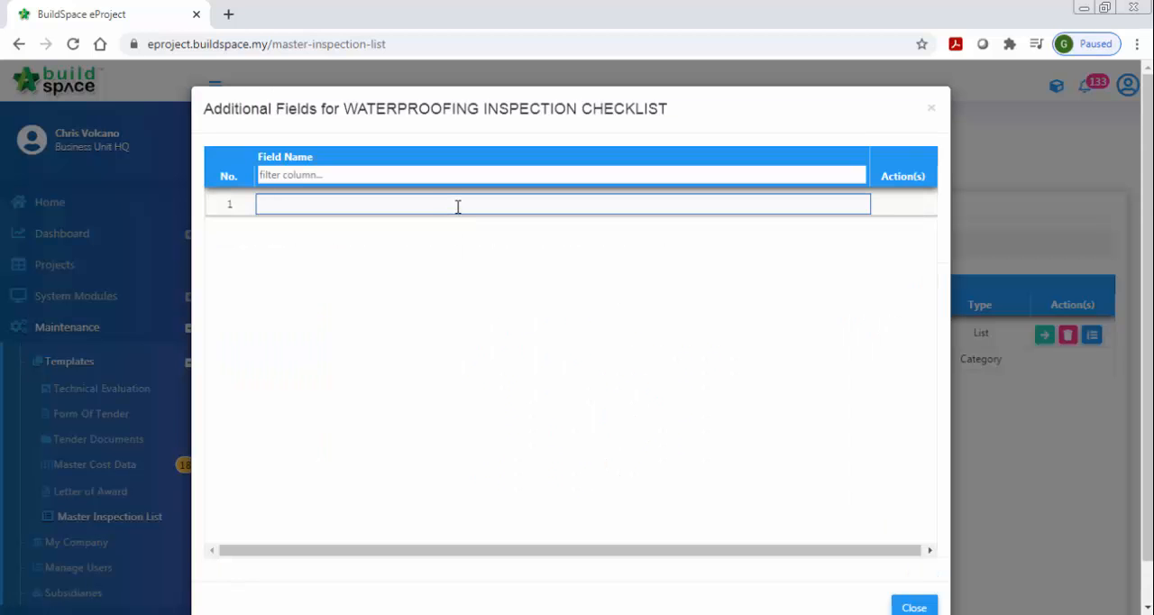
{"action": "key", "text": "alt+Tab"}
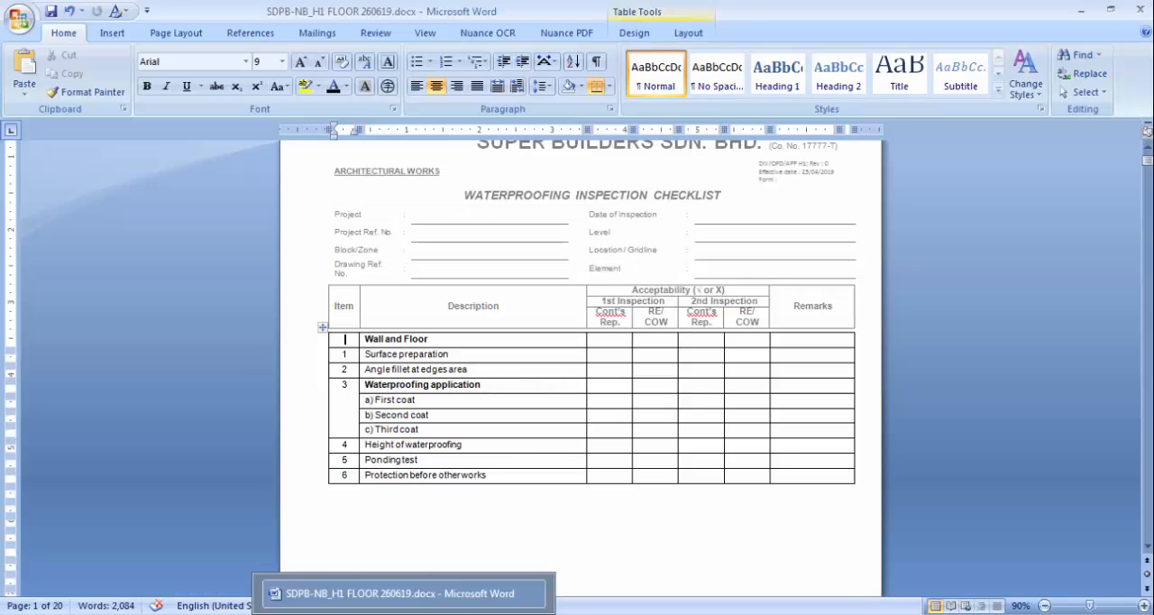
{"action": "key", "text": "alt+Tab"}
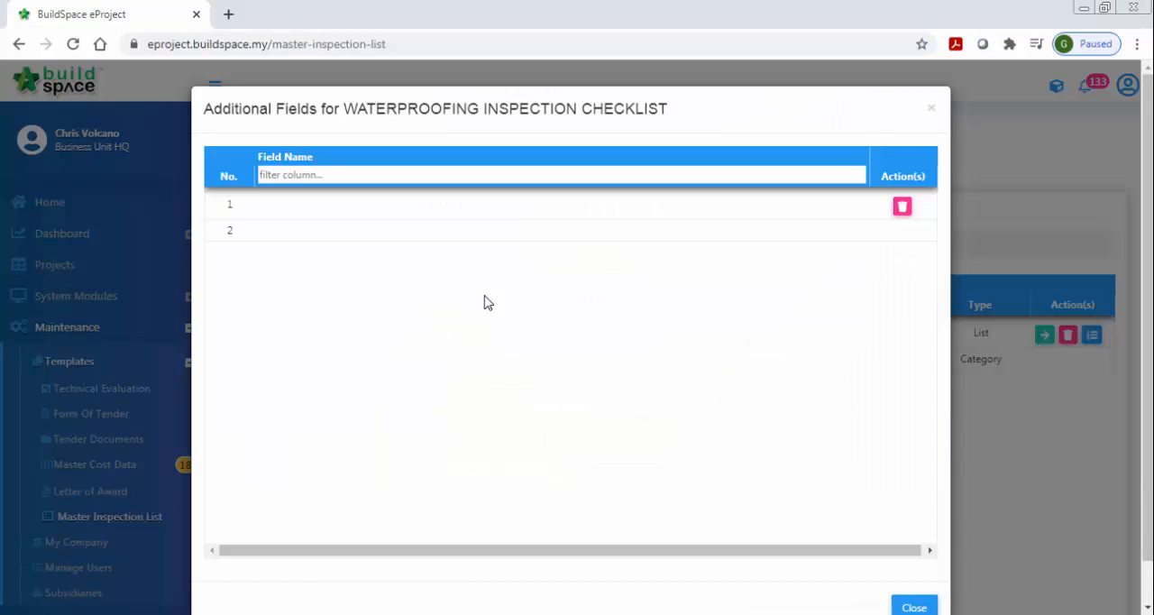
- Add the additional fields Location/Grid line, Element and Remark to the checklist, and close the dialog
{"action": "left_click", "coordinate": [479, 206]}
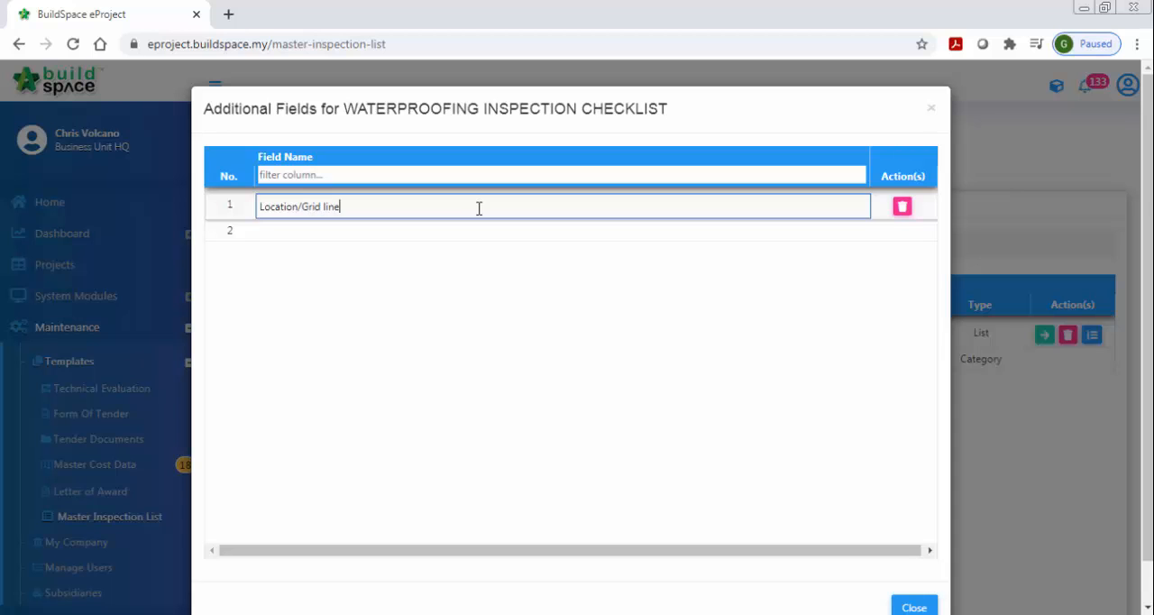
{"action": "left_click", "coordinate": [471, 233]}
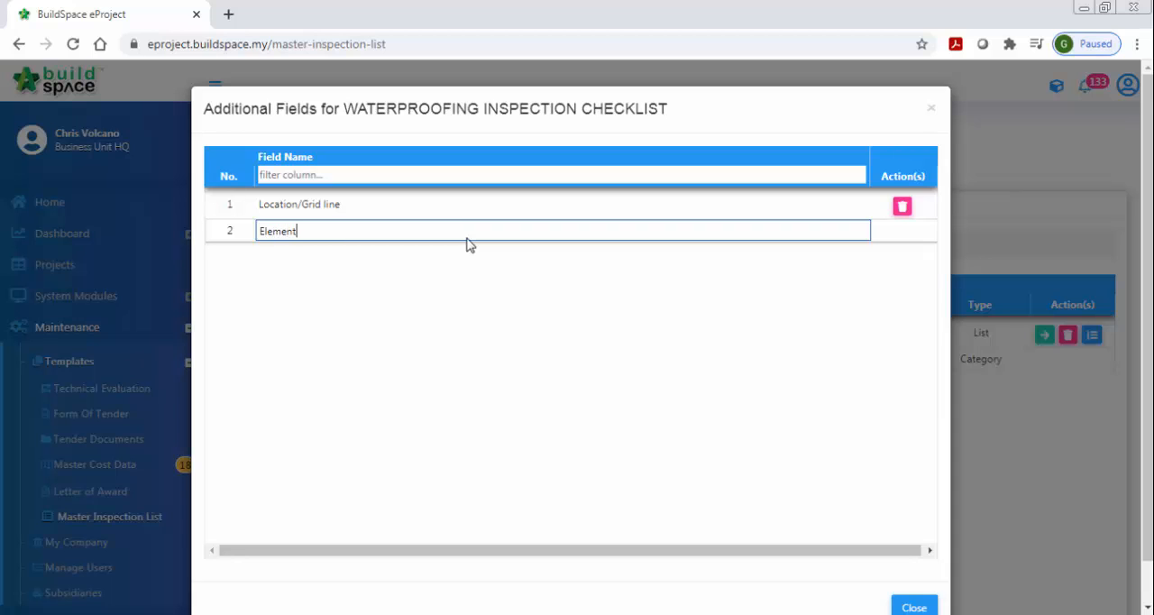
{"action": "key", "text": "Return"}
{"action": "left_click", "coordinate": [456, 257]}
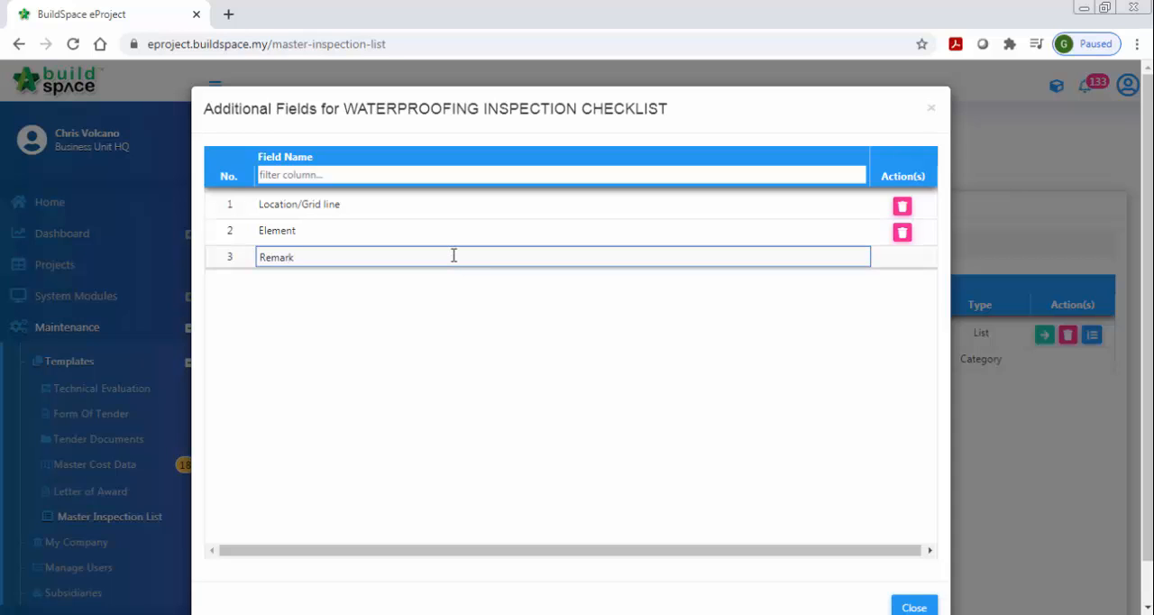
{"action": "key", "text": "Return"}
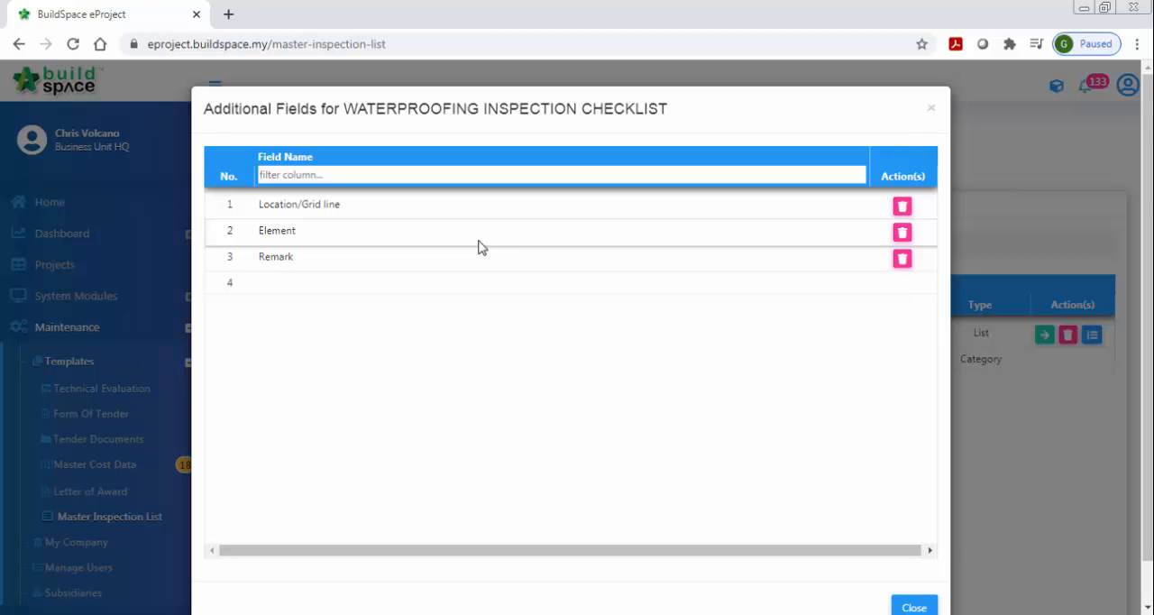
{"action": "scroll", "coordinate": [806, 497], "scroll_direction": "down", "scroll_amount": 2}
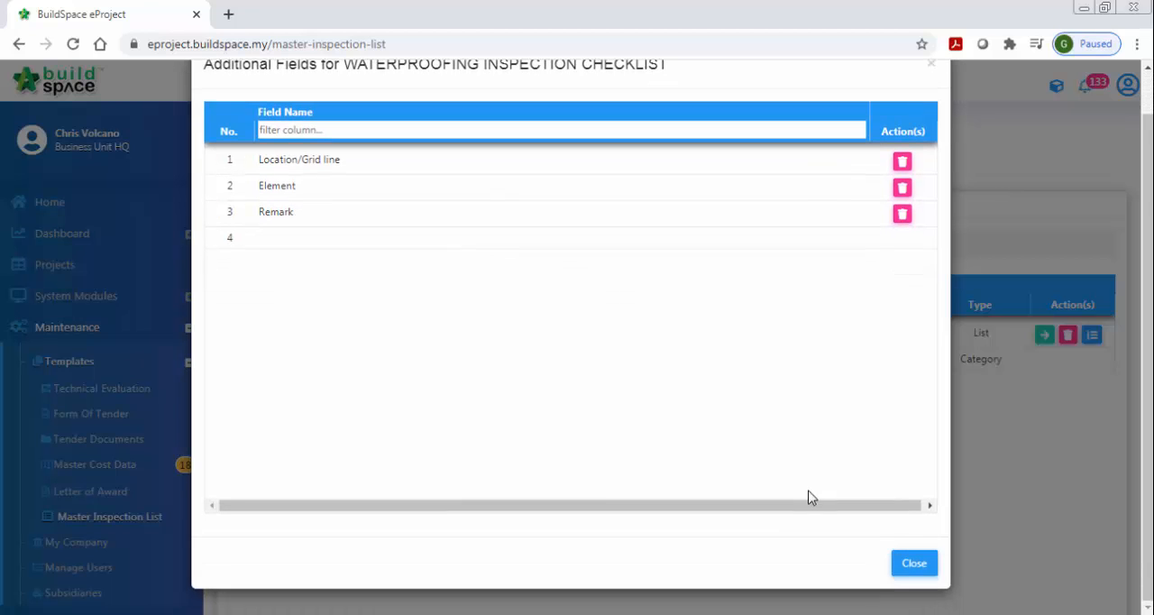
{"action": "left_click", "coordinate": [914, 566]}
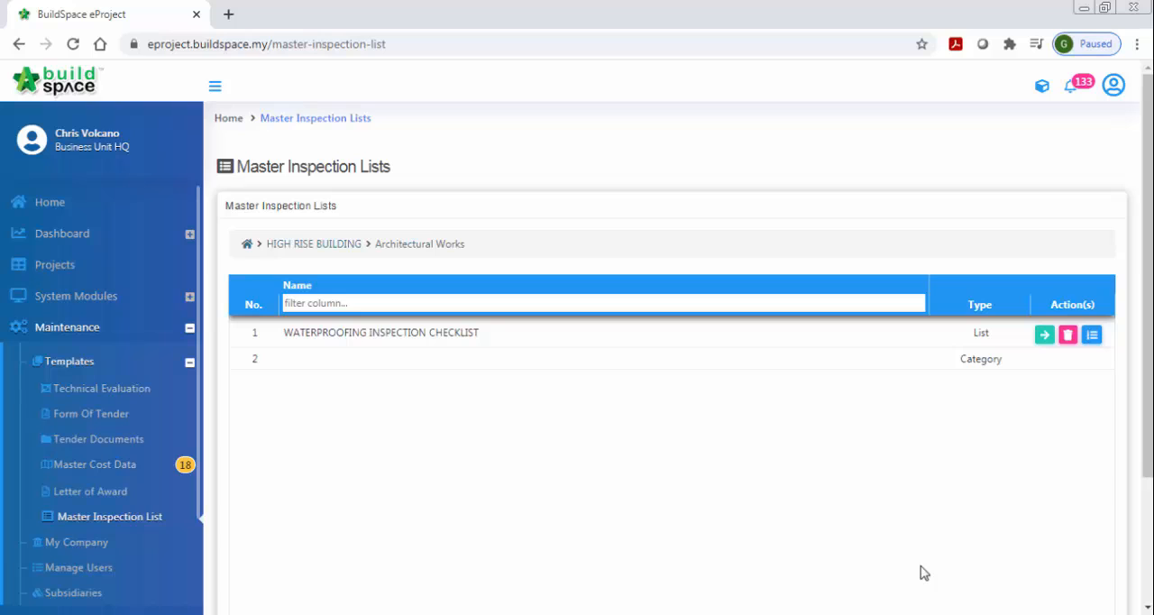
- Open the WATERPROOFING INSPECTION CHECKLIST list, and copy the heading Wall and Floor from the Word document
{"action": "left_click", "coordinate": [1044, 335]}
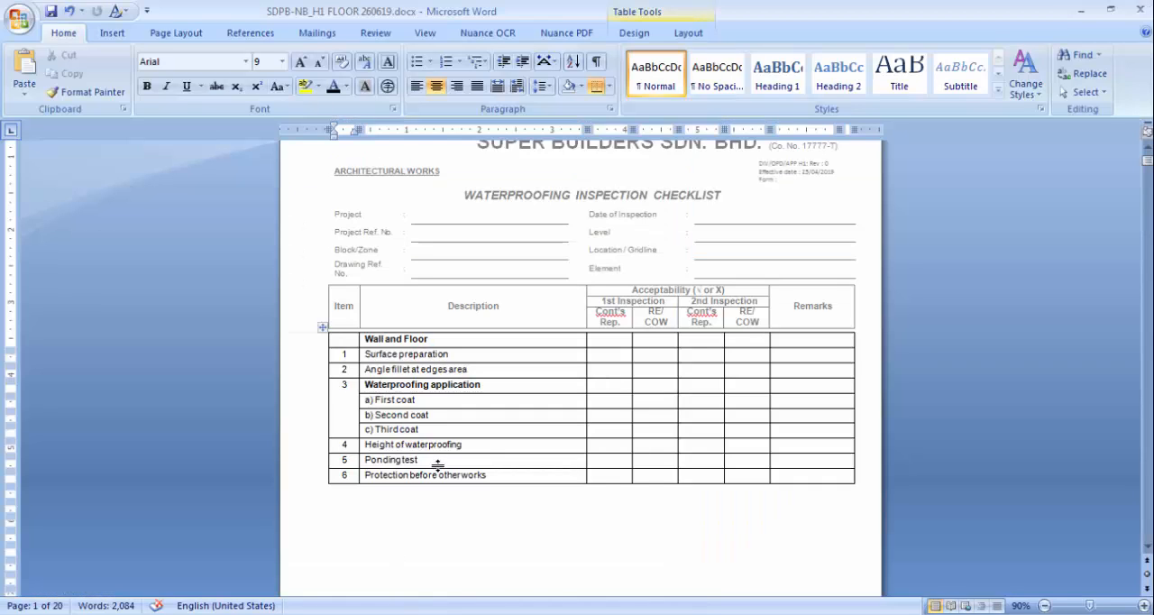
{"action": "left_click_drag", "start_coordinate": [434, 341], "coordinate": [365, 339]}
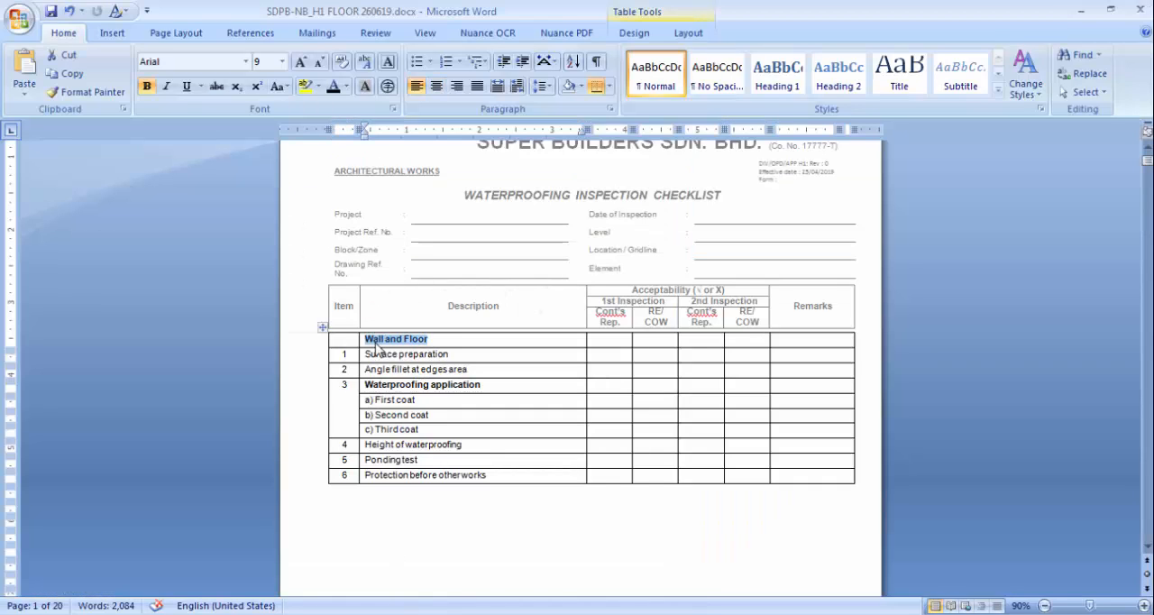
{"action": "right_click", "coordinate": [379, 344]}
{"action": "left_click", "coordinate": [431, 45]}
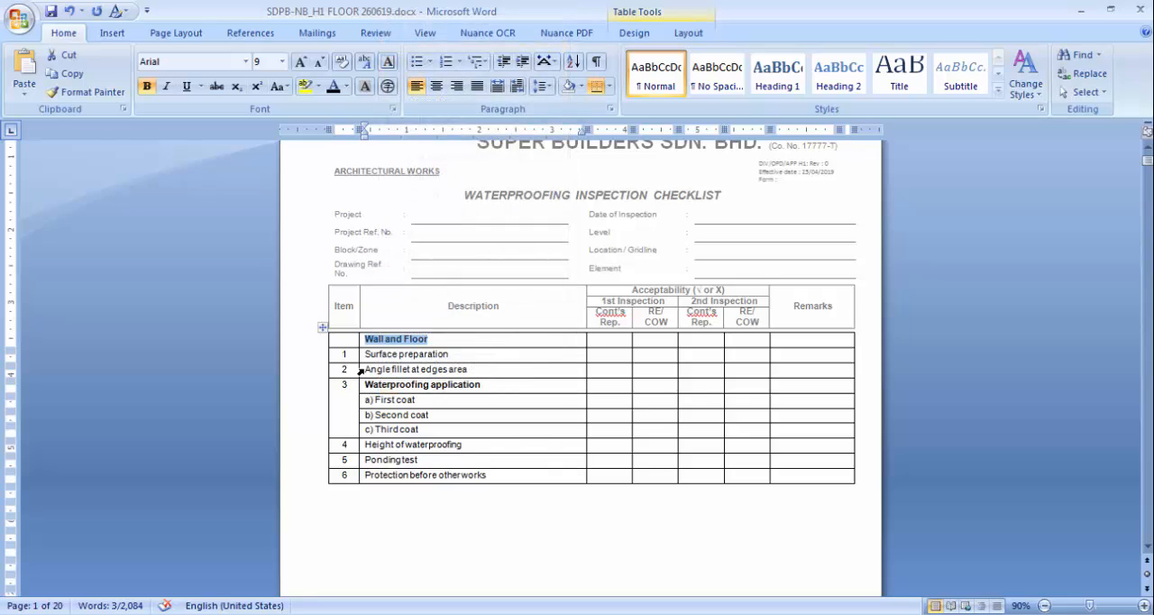
- Switch back to the browser and enter Wall and Floor as the checklist's first description
{"action": "left_click", "coordinate": [455, 595]}
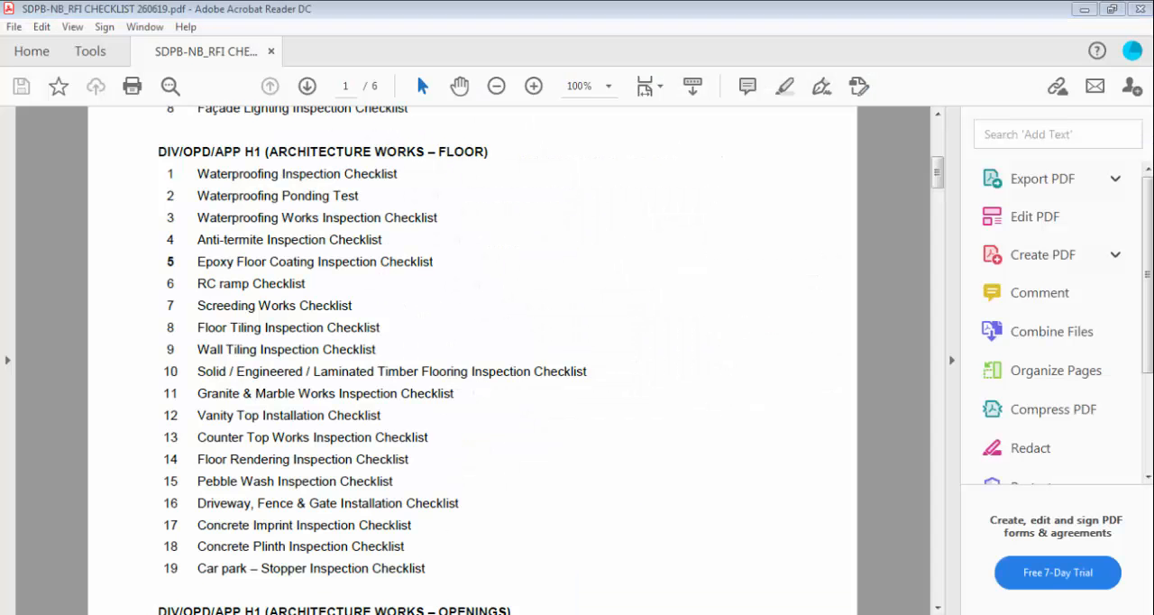
{"action": "key", "text": "alt+Tab"}
{"action": "key", "text": "alt+Tab"}
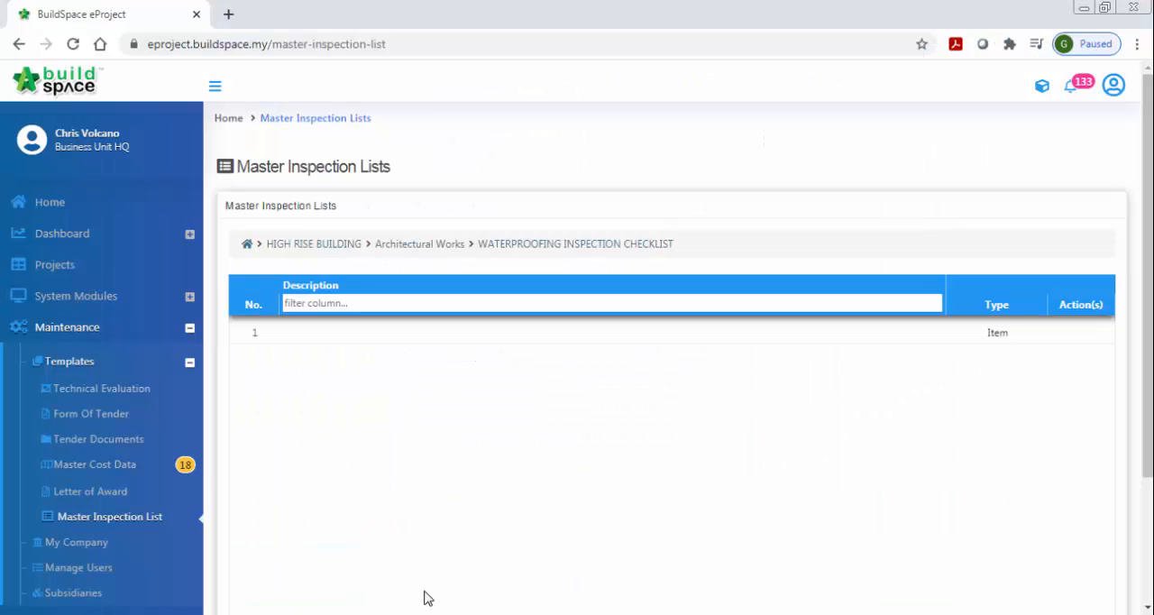
{"action": "double_click", "coordinate": [410, 334]}
{"action": "key", "text": "ctrl+v"}
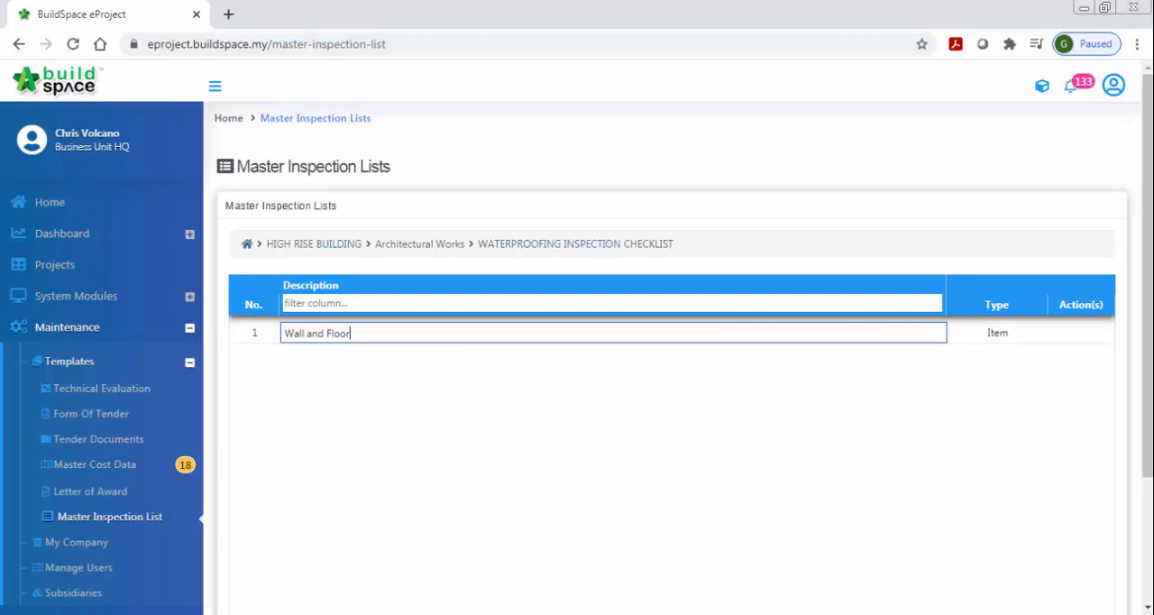
{"action": "key", "text": "Return"}
{"action": "key", "text": "alt+Tab"}
{"action": "left_click", "coordinate": [427, 352]}
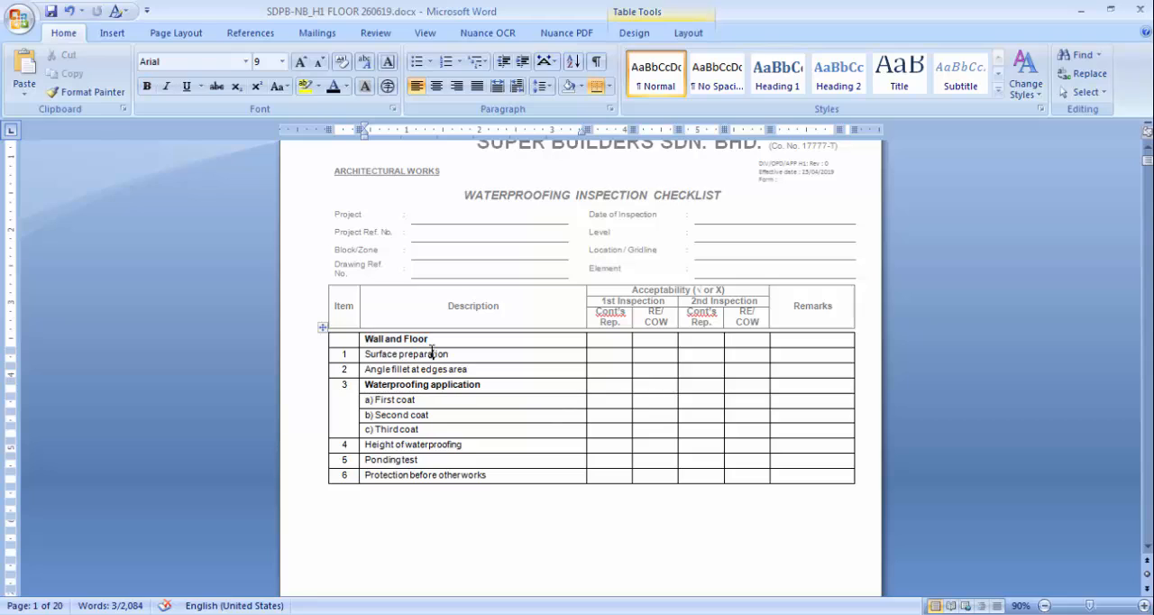
{"action": "left_click_drag", "start_coordinate": [371, 355], "coordinate": [451, 354]}
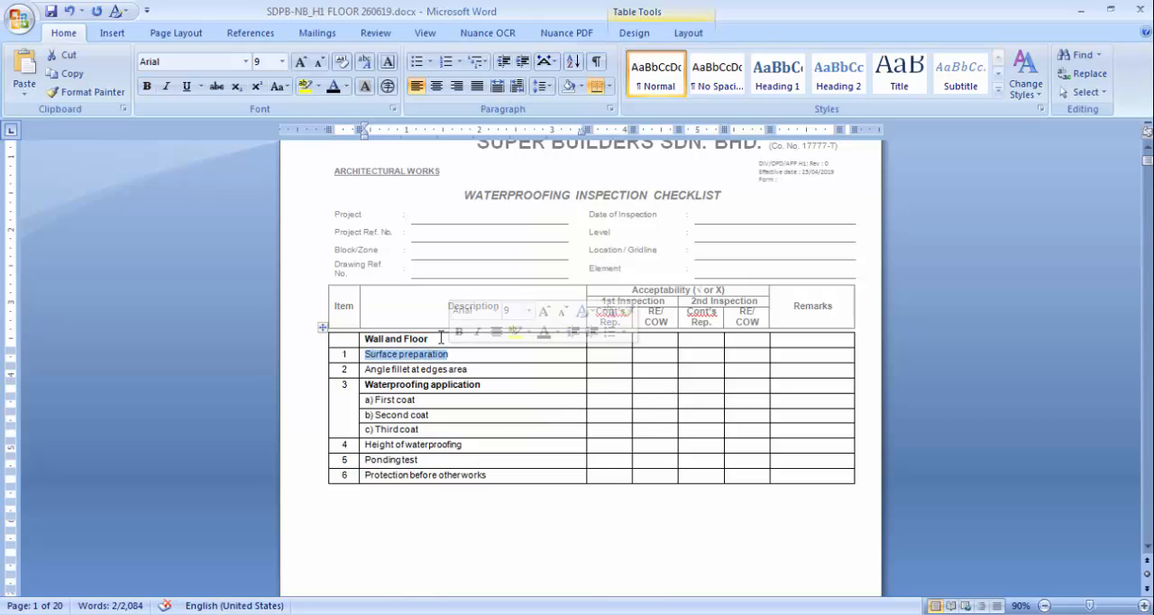
{"action": "left_click", "coordinate": [433, 340]}
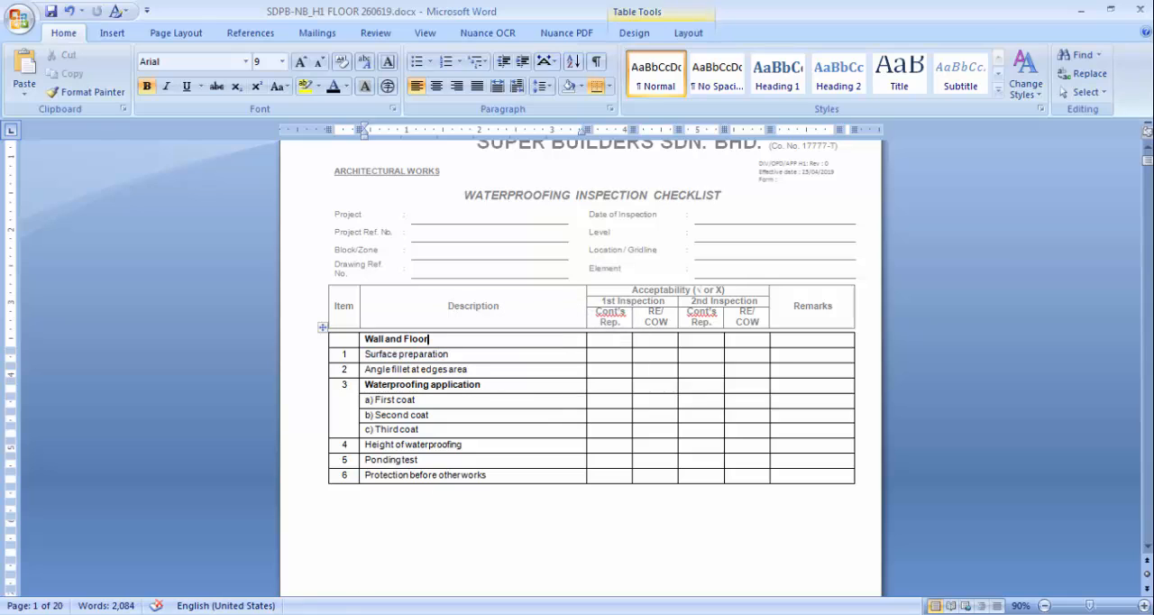
{"action": "key", "text": "alt+Tab"}
- Set the type of the Wall and Floor entry to Head and open the entry
{"action": "left_click", "coordinate": [1005, 336]}
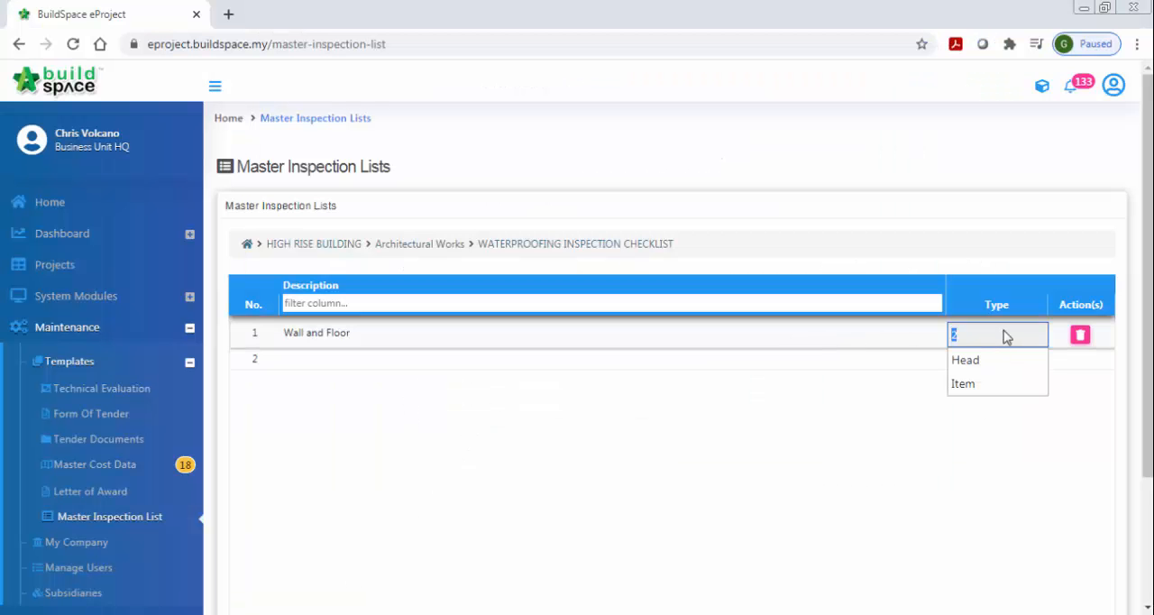
{"action": "left_click", "coordinate": [972, 360]}
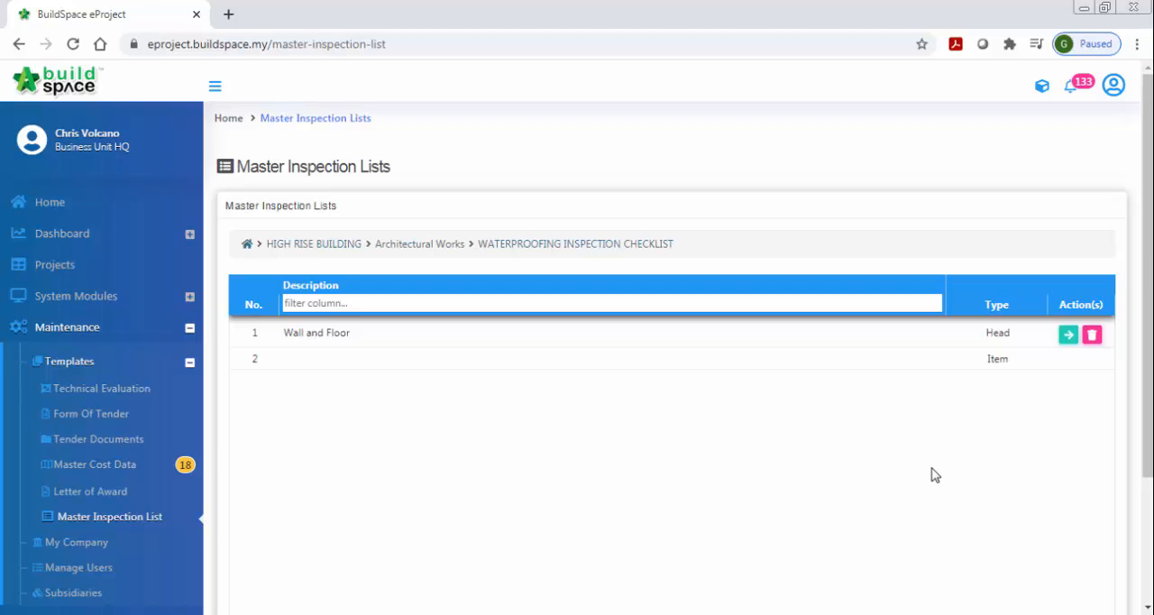
{"action": "left_click", "coordinate": [1067, 334]}
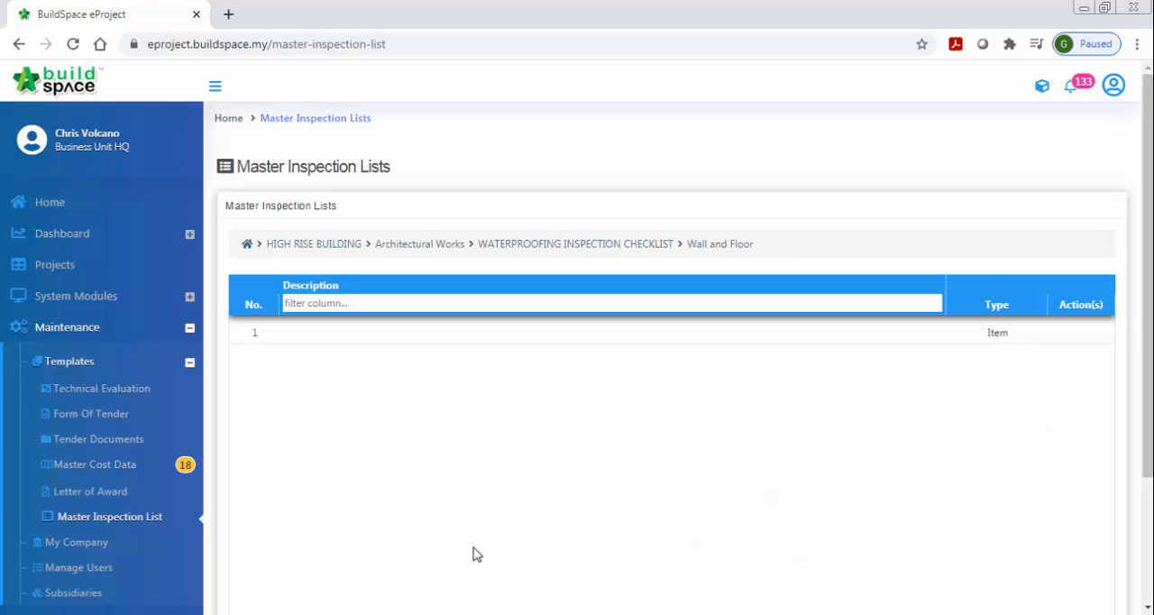
- Copy Surface preparation from the Word document and enter it in the browser as the first item under Wall and Floor
{"action": "key", "text": "alt+Tab"}
{"action": "left_click", "coordinate": [451, 354]}
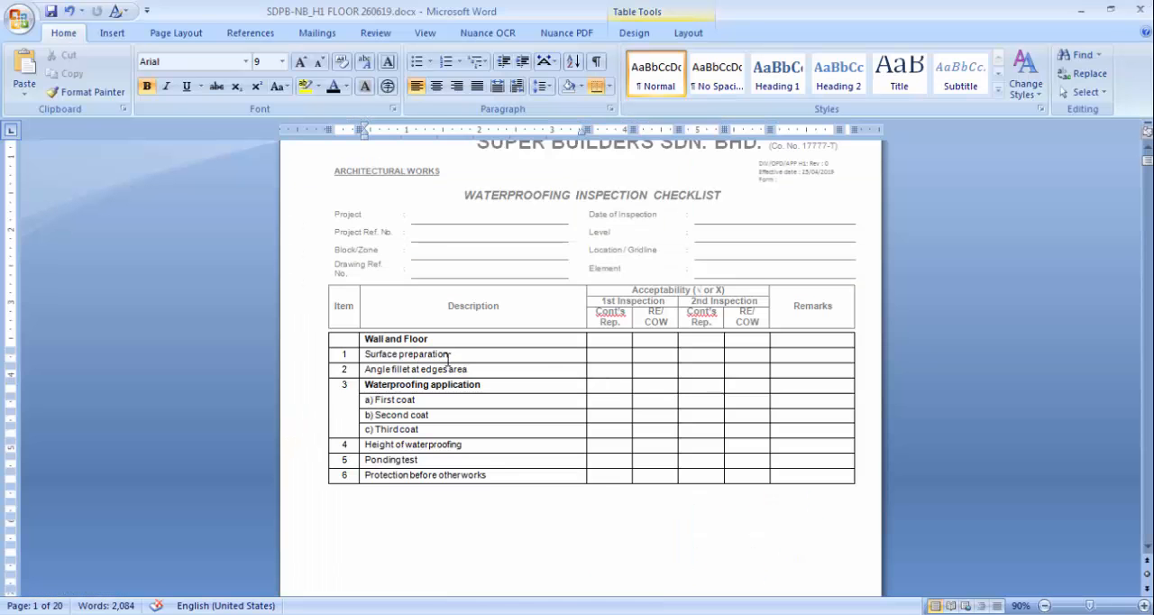
{"action": "left_click_drag", "start_coordinate": [458, 354], "coordinate": [366, 354]}
{"action": "right_click", "coordinate": [368, 355]}
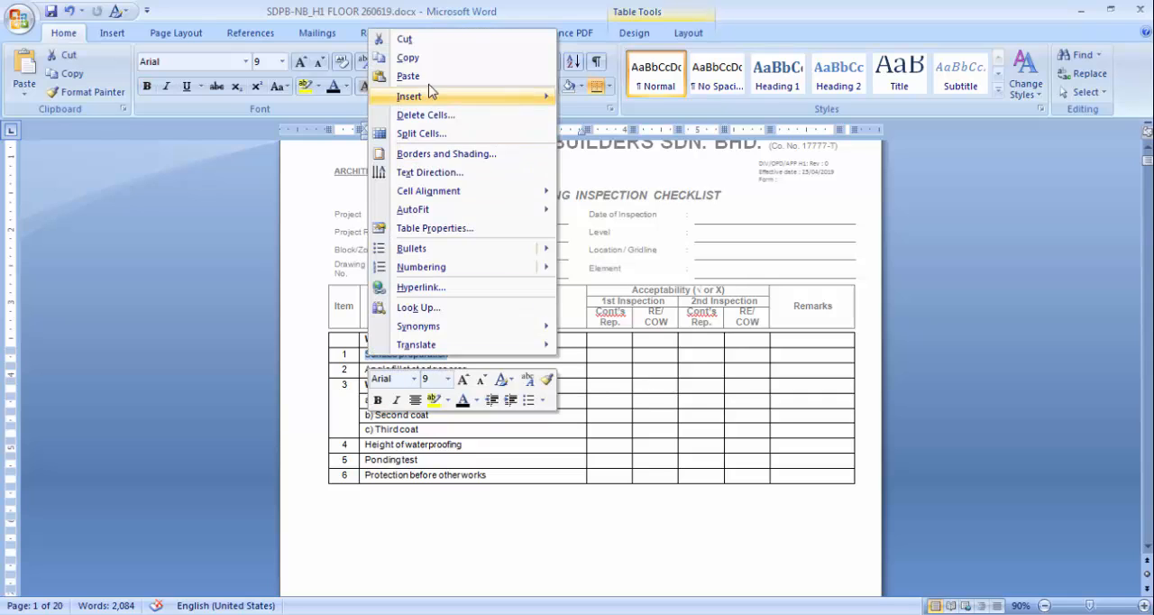
{"action": "left_click", "coordinate": [407, 58]}
{"action": "key", "text": "alt+Tab"}
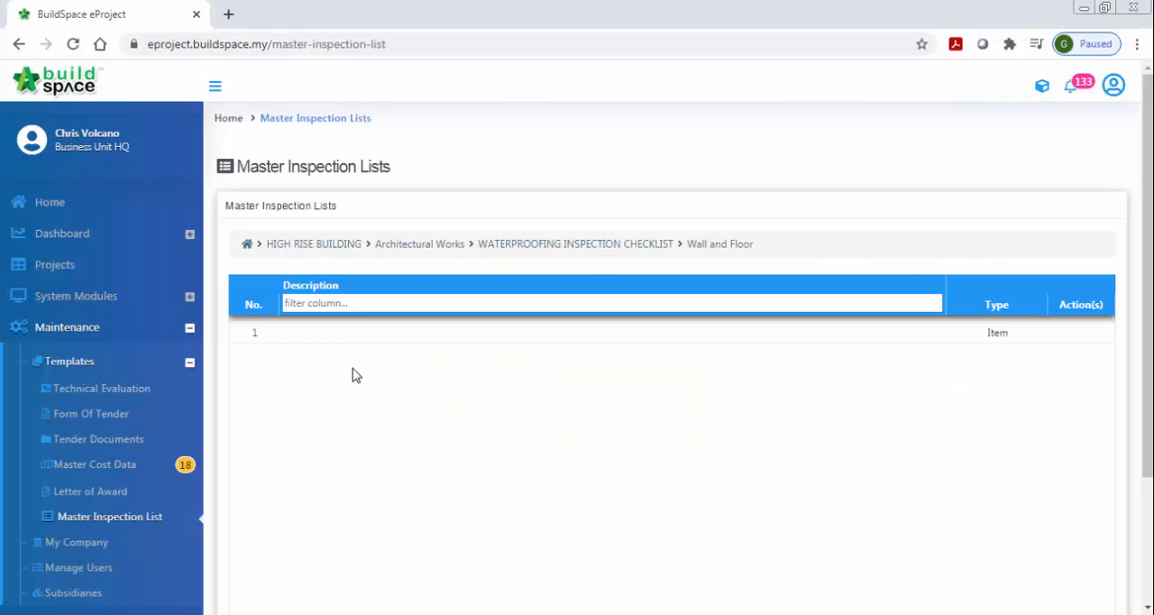
{"action": "left_click", "coordinate": [354, 336]}
{"action": "key", "text": "ctrl+v"}
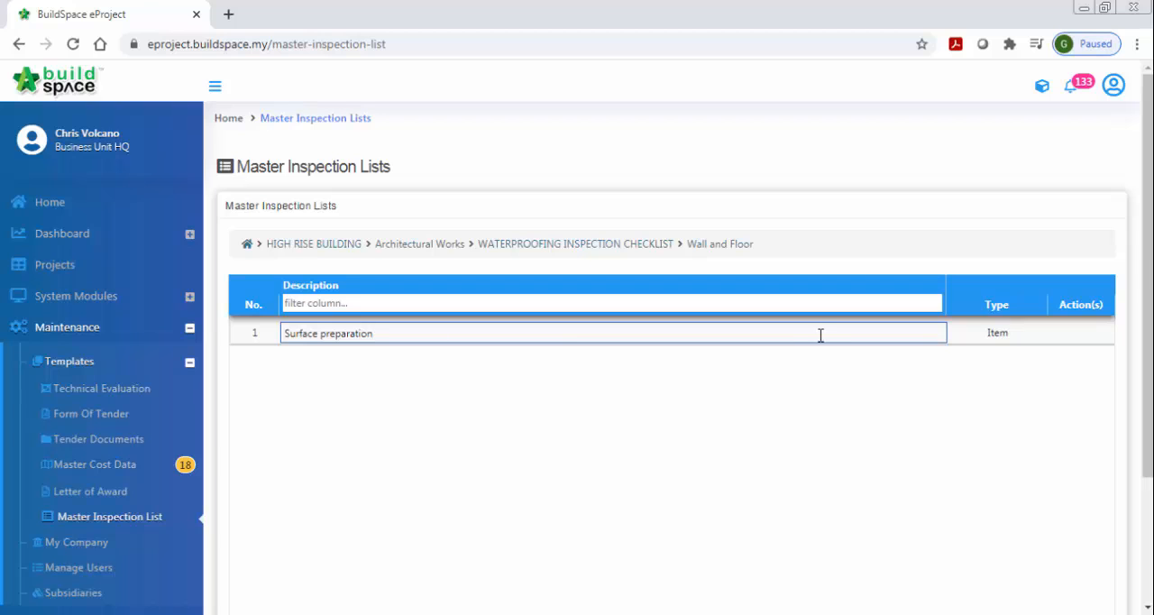
{"action": "key", "text": "Return"}
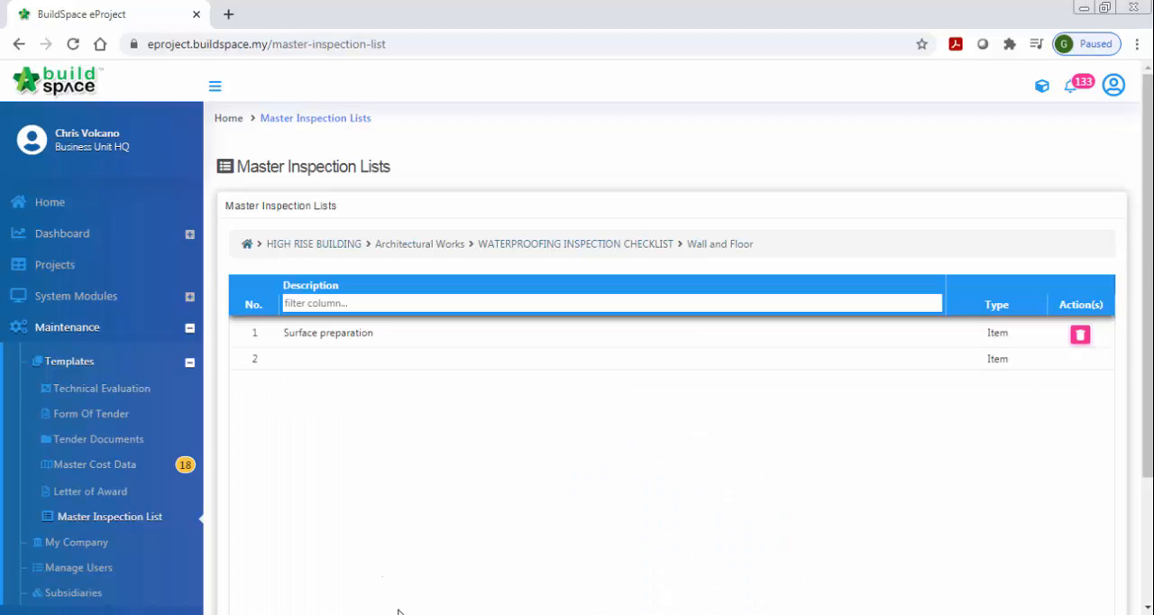
- Copy Angle fillet at edges area from the Word document and enter it in the browser as the second Wall and Floor item
{"action": "key", "text": "alt+Tab"}
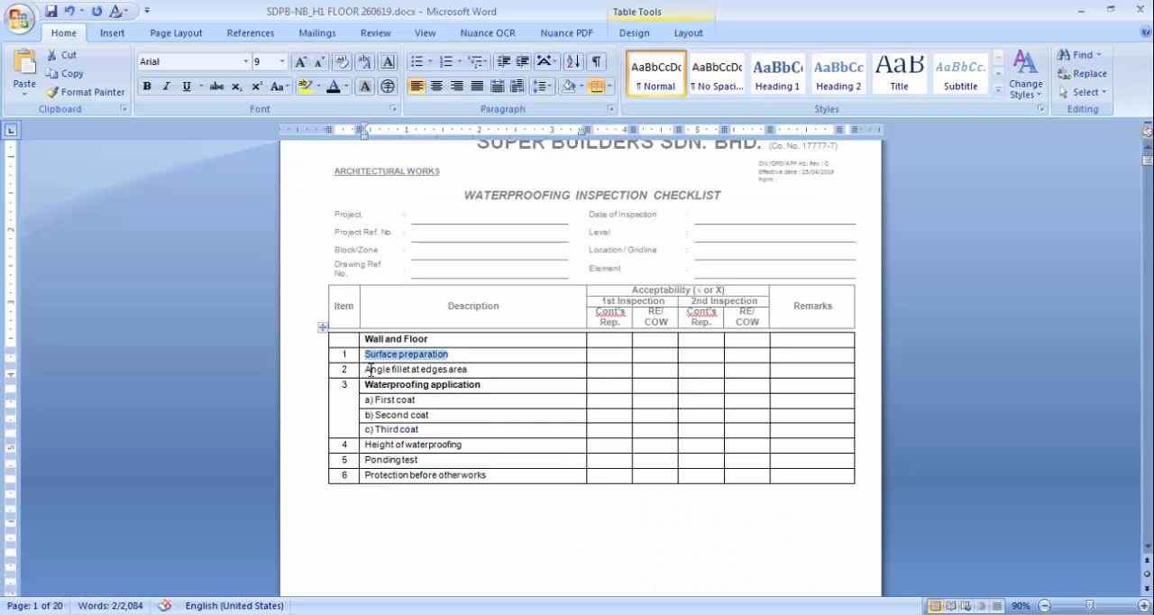
{"action": "left_click_drag", "start_coordinate": [366, 369], "coordinate": [470, 370]}
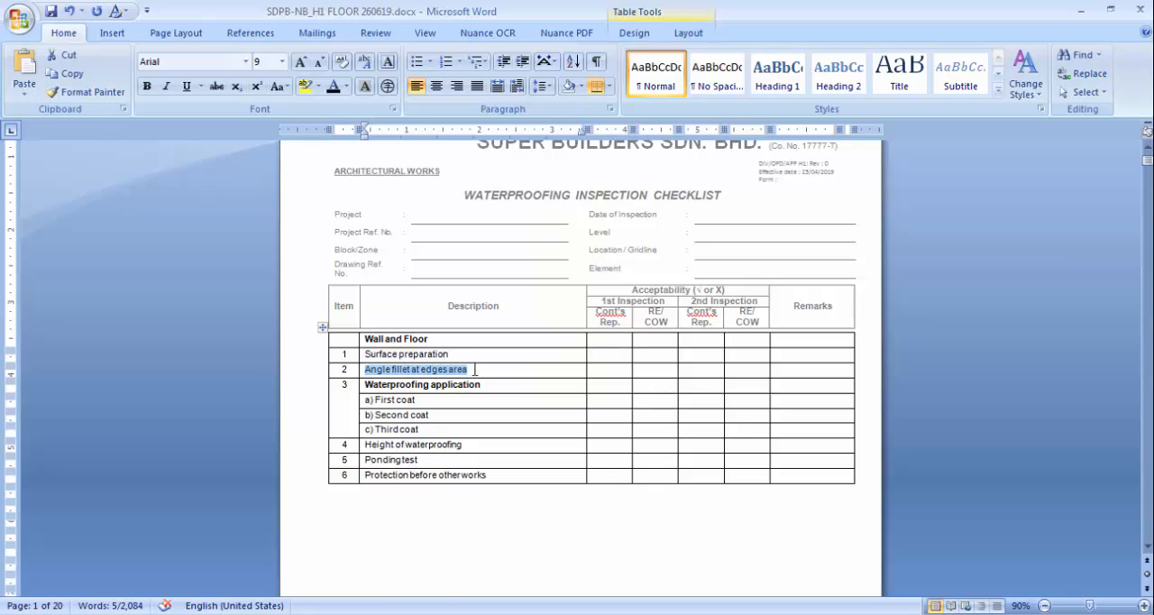
{"action": "key", "text": "ctrl+c"}
{"action": "key", "text": "alt+Tab"}
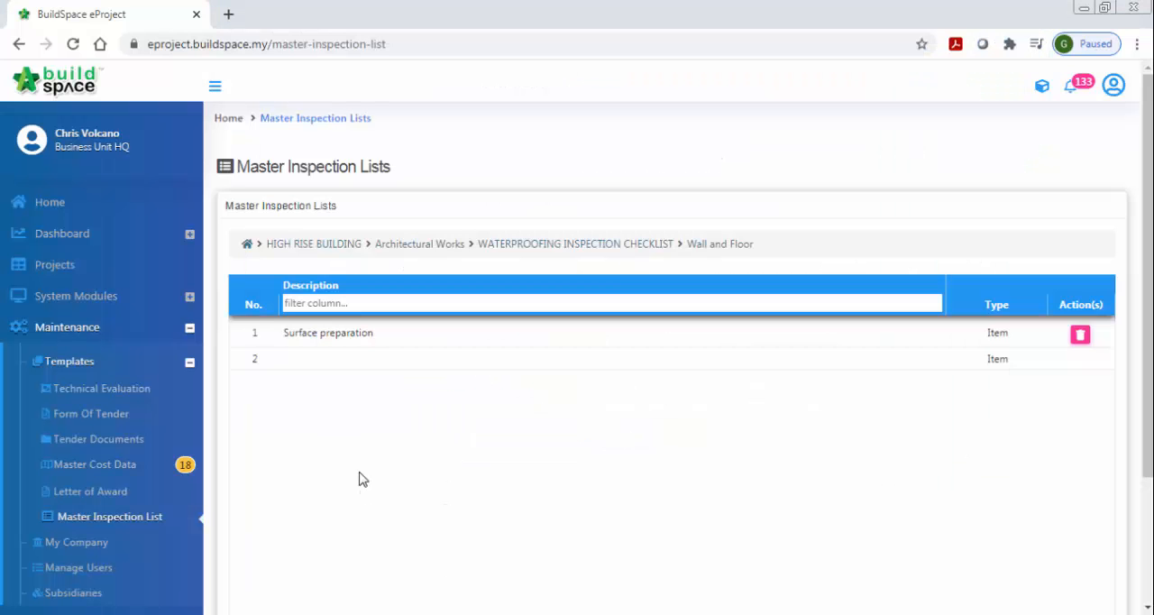
{"action": "left_click", "coordinate": [359, 366]}
{"action": "key", "text": "ctrl+v"}
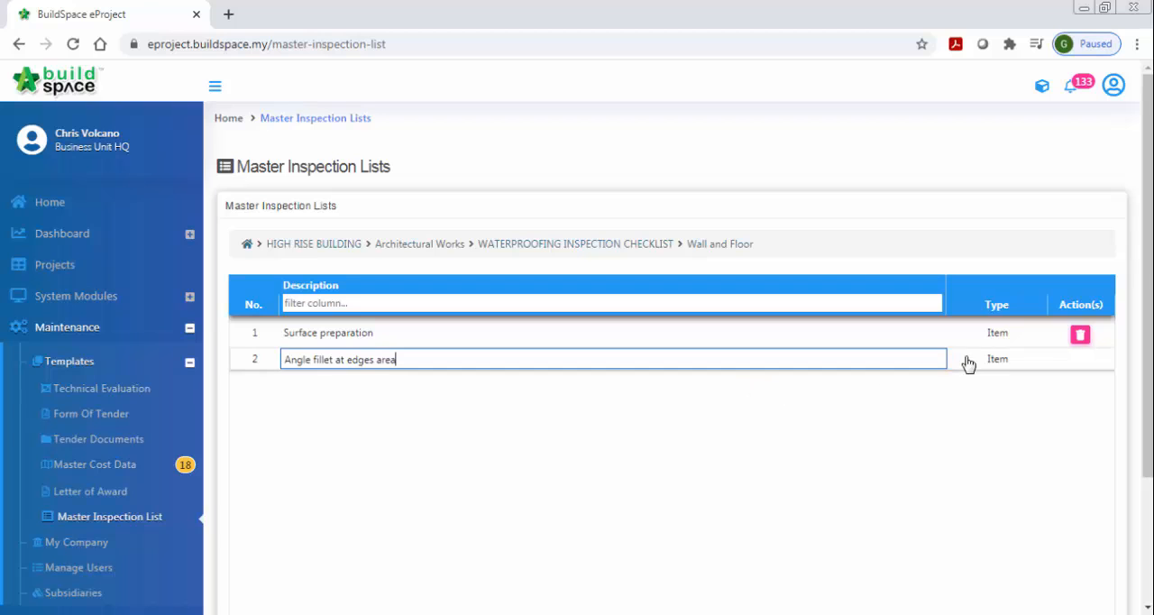
{"action": "key", "text": "Return"}
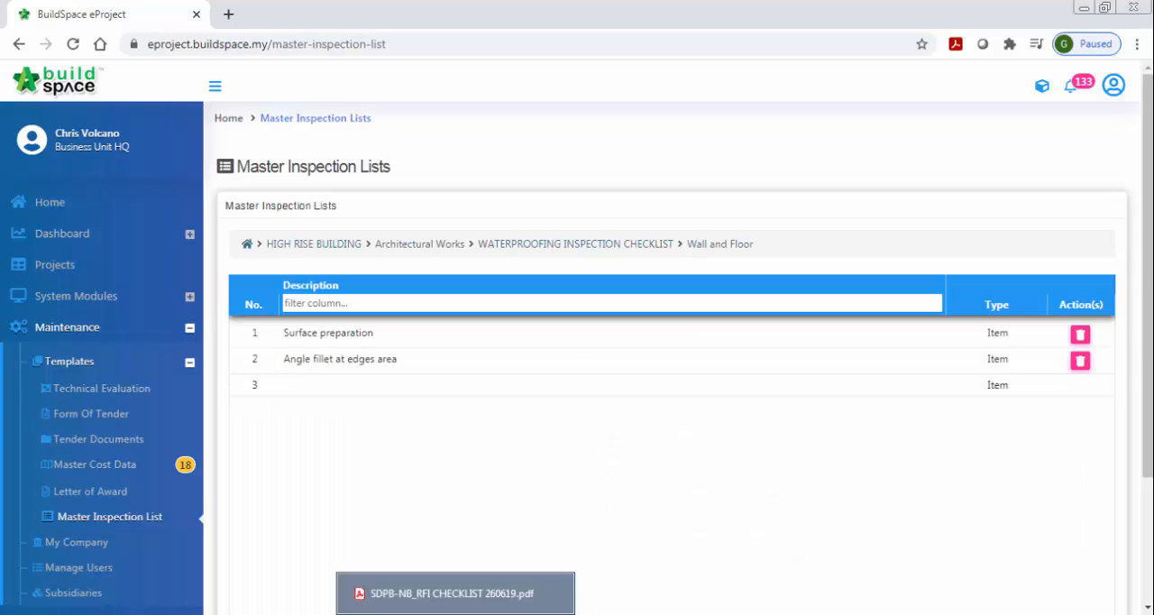
- Return to the waterproofing checklist level and enter Waterproofing application, copied from the Word document, as its second description
{"action": "left_click", "coordinate": [404, 613]}
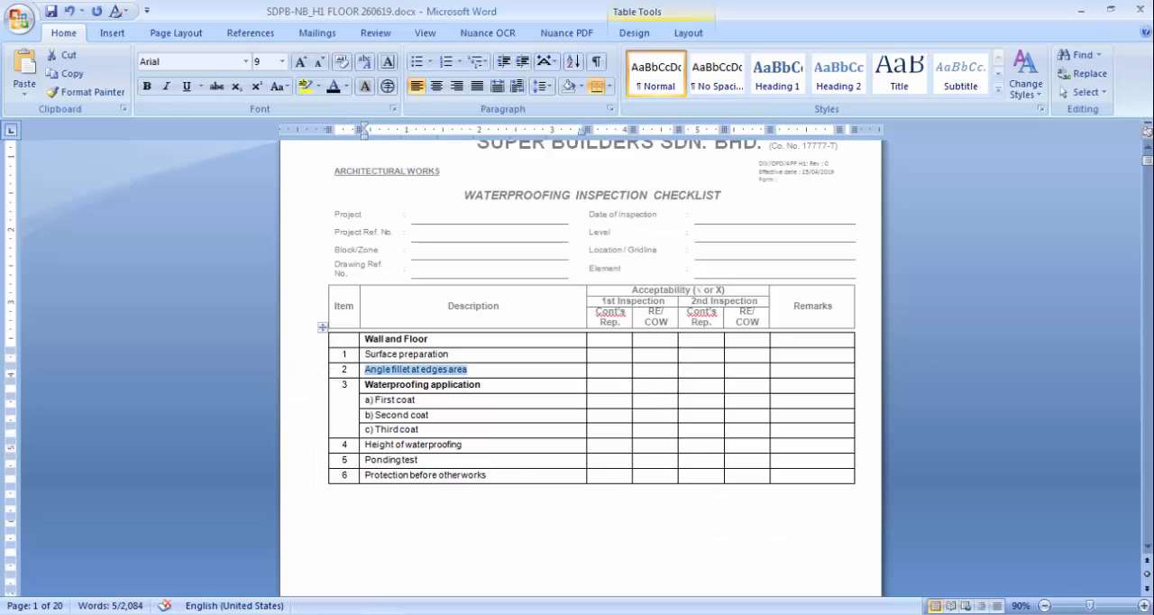
{"action": "key", "text": "alt+Tab"}
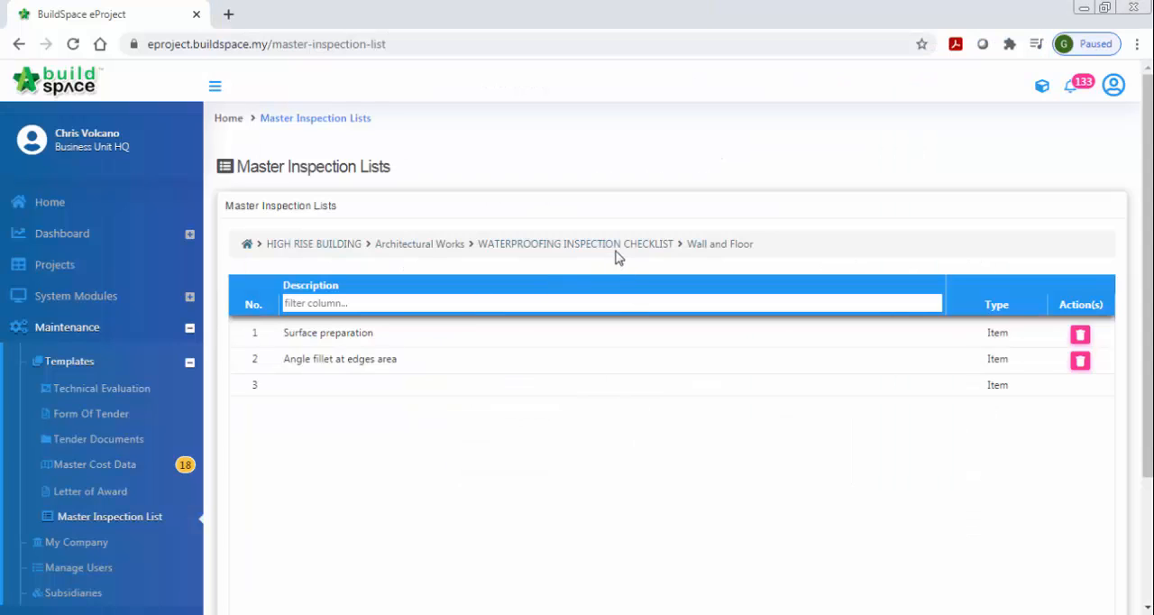
{"action": "left_click", "coordinate": [617, 250]}
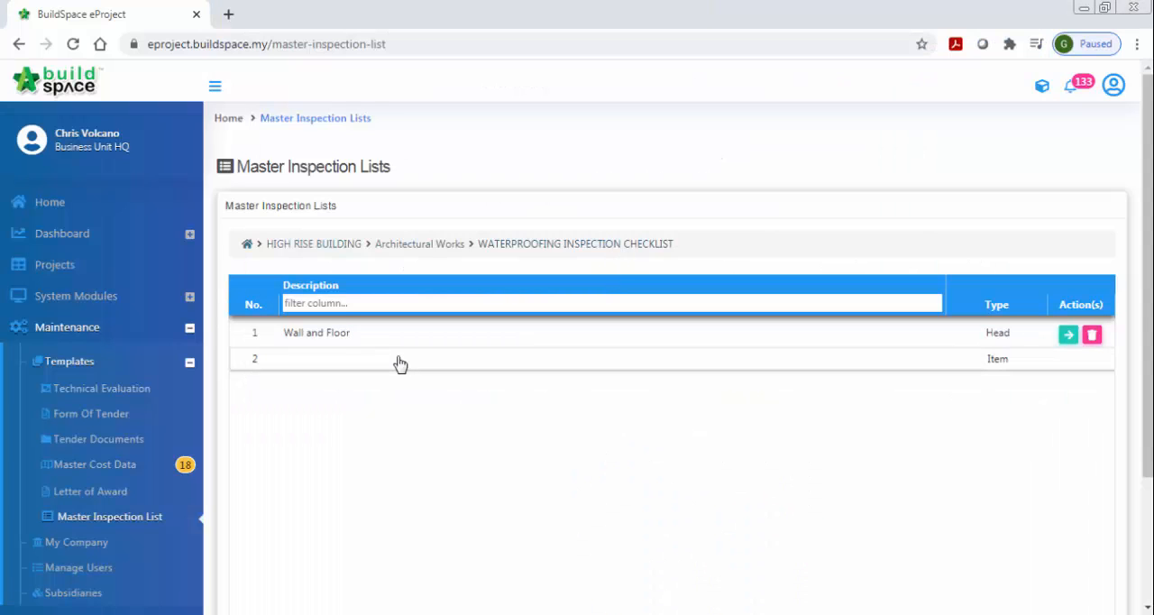
{"action": "left_click", "coordinate": [400, 360]}
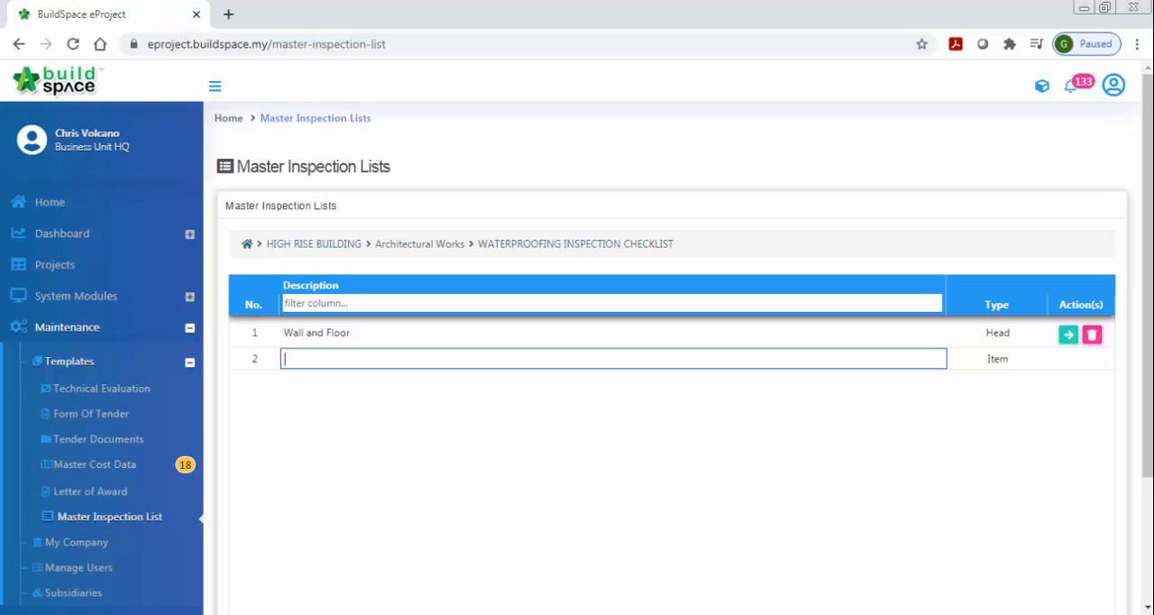
{"action": "key", "text": "alt+Tab"}
{"action": "left_click_drag", "start_coordinate": [366, 385], "coordinate": [484, 385]}
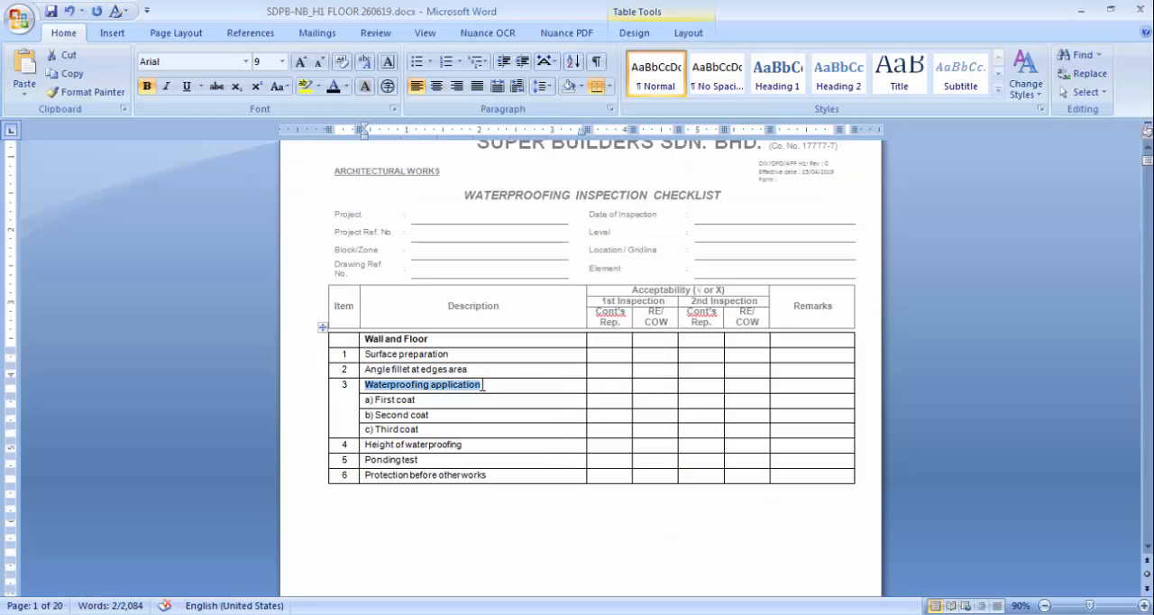
{"action": "key", "text": "alt+Tab"}
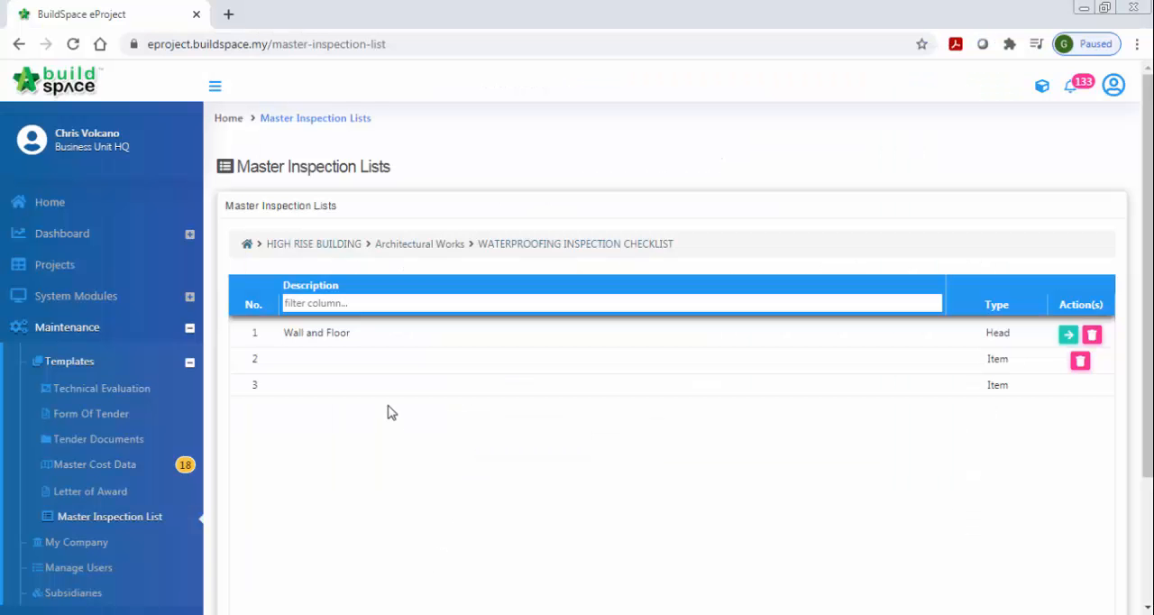
{"action": "left_click", "coordinate": [363, 365]}
{"action": "key", "text": "ctrl+v"}
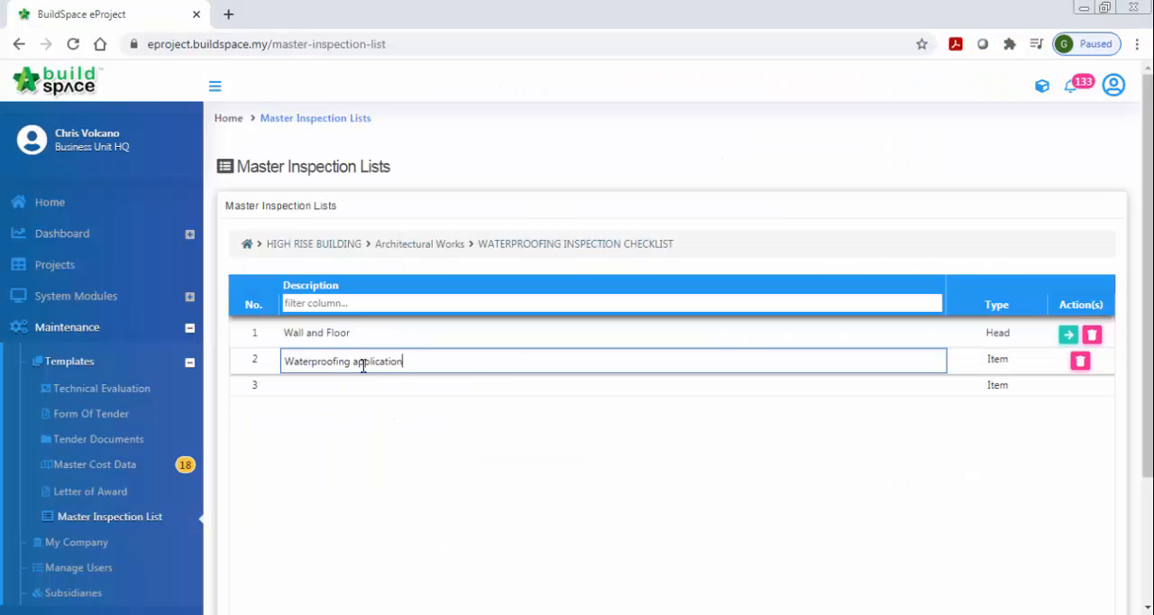
- Set the type of the Waterproofing application entry to Head and open the entry
{"action": "left_click", "coordinate": [982, 358]}
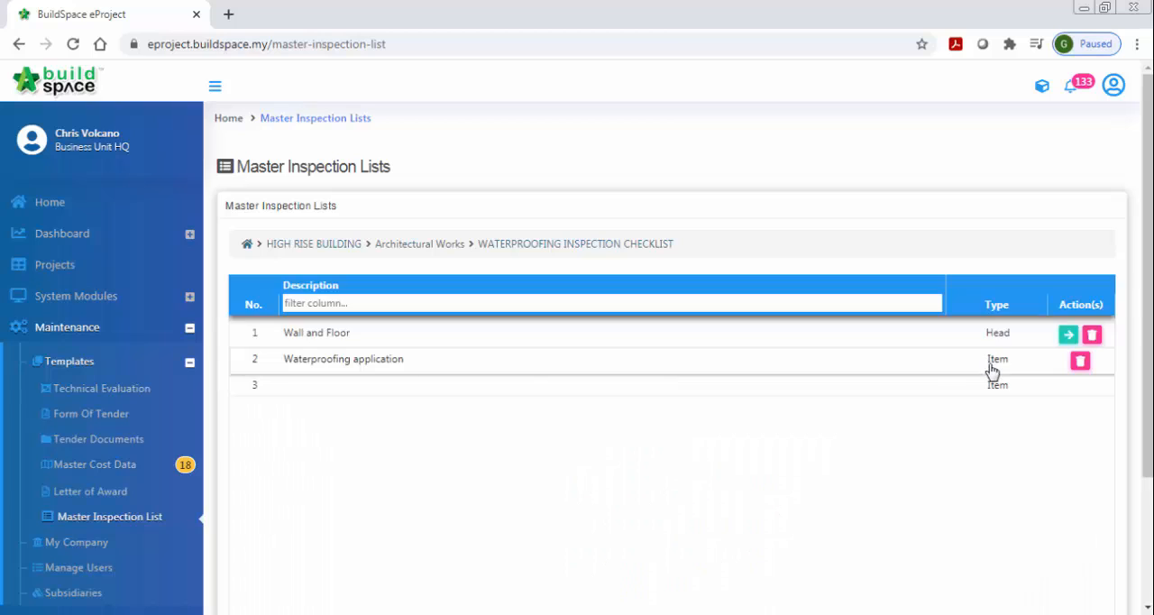
{"action": "left_click", "coordinate": [992, 368]}
{"action": "left_click", "coordinate": [969, 388]}
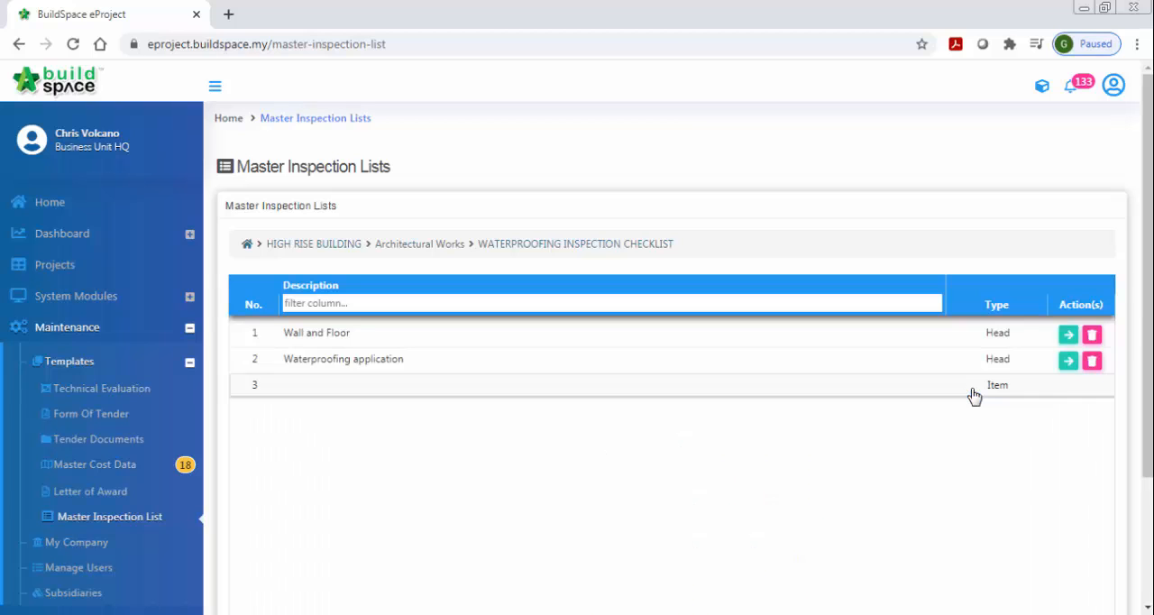
{"action": "left_click", "coordinate": [1069, 361]}
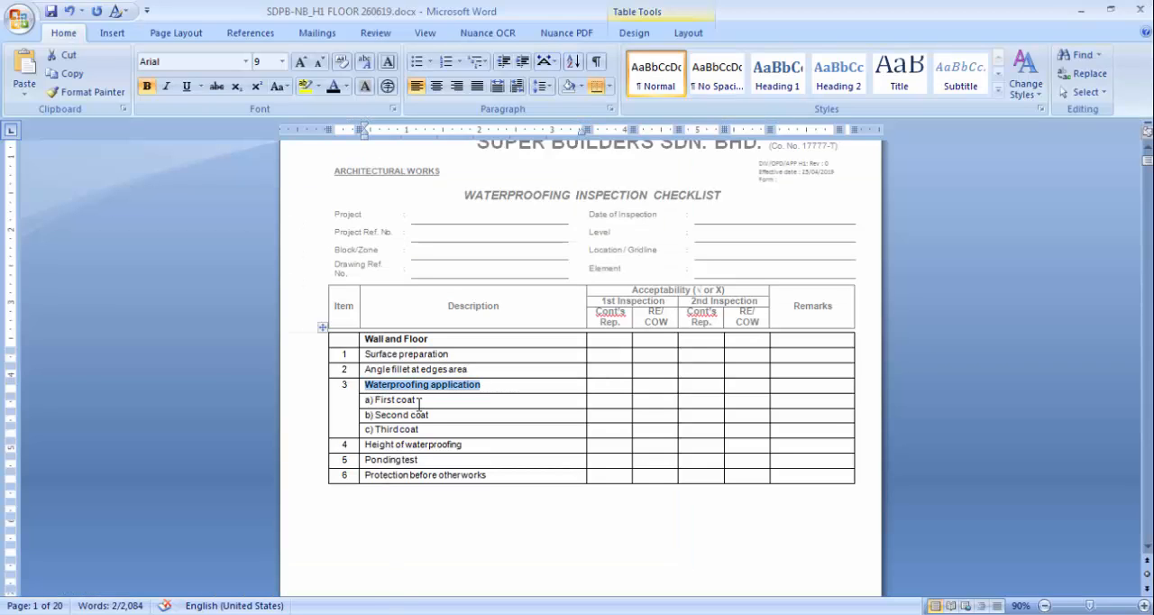
- Copy "a) First coat" from the Word document and enter it in the browser as the first item under Waterproofing application
{"action": "left_click_drag", "start_coordinate": [419, 403], "coordinate": [366, 404]}
{"action": "key", "text": "ctrl+c"}
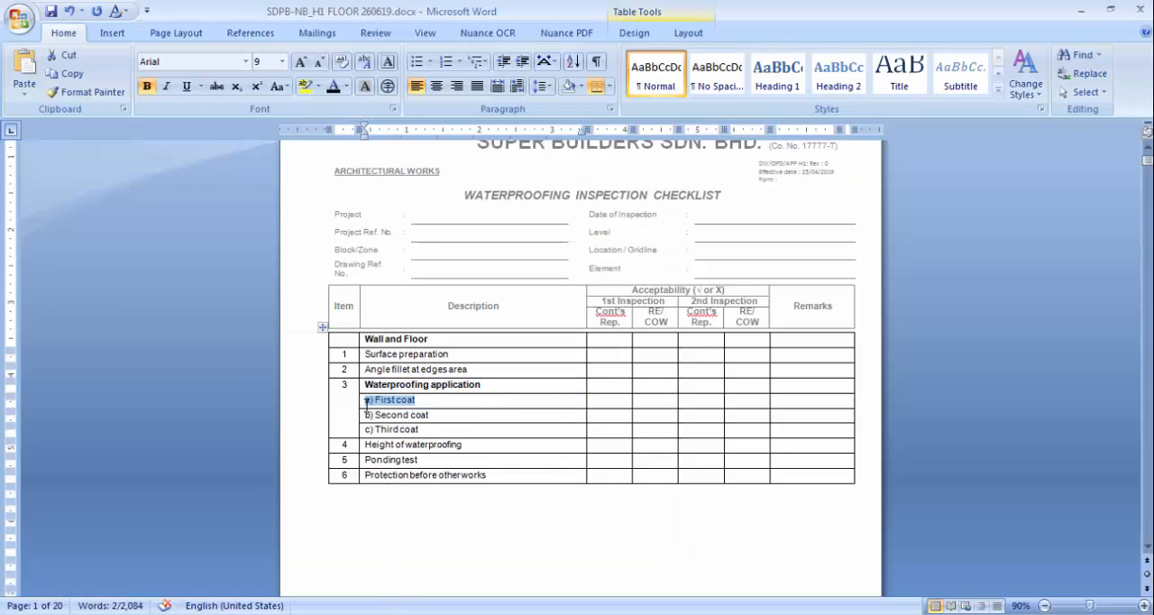
{"action": "left_click", "coordinate": [389, 613]}
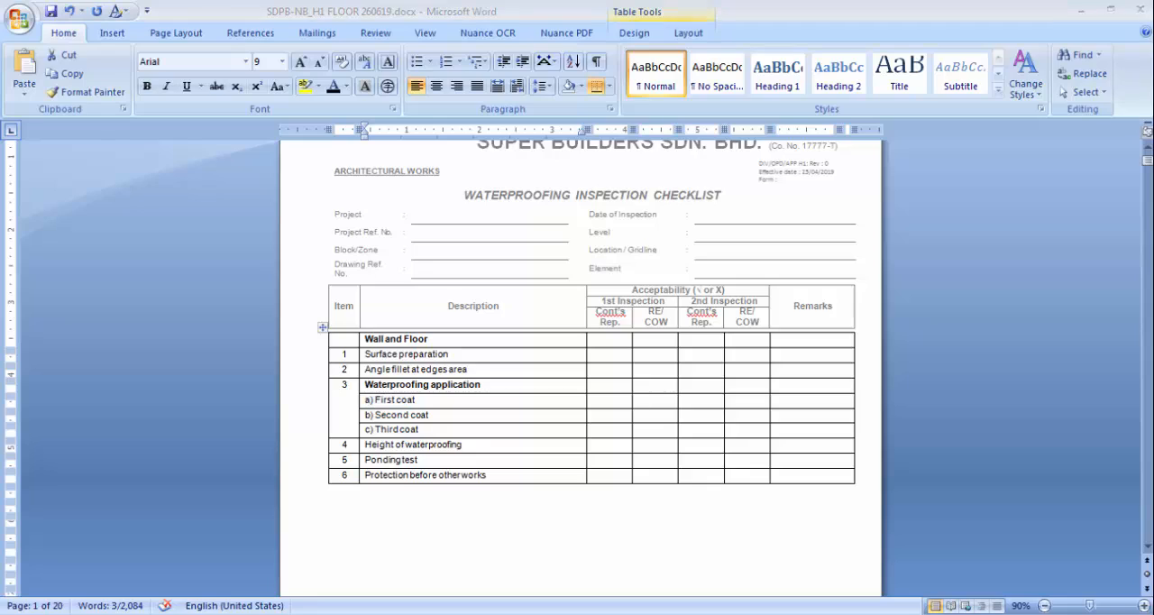
{"action": "left_click", "coordinate": [463, 332]}
{"action": "key", "text": "ctrl+v"}
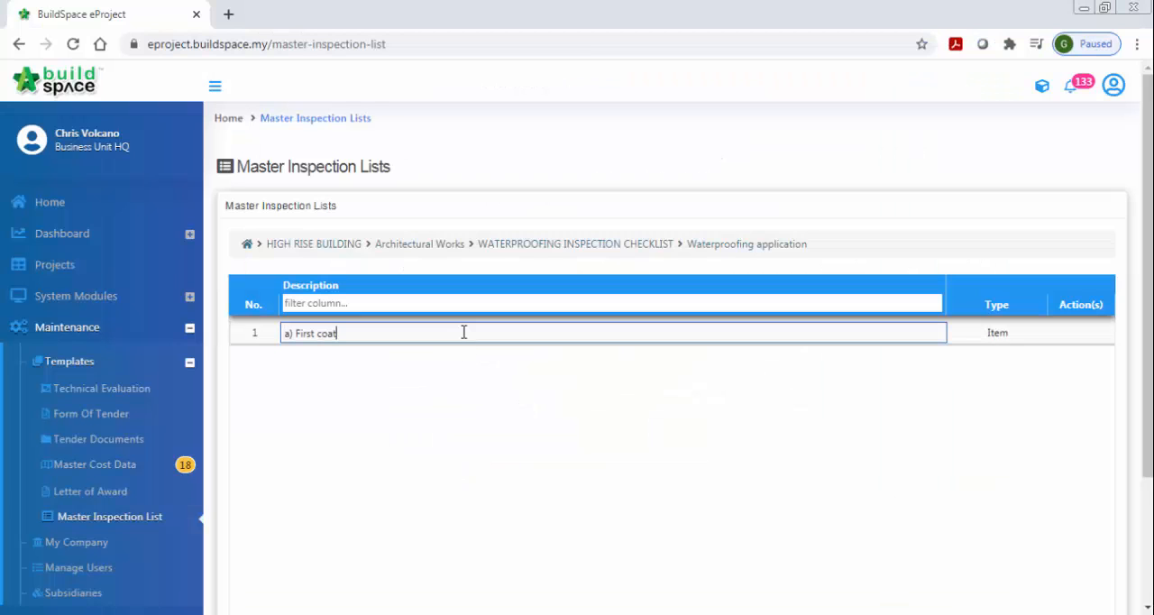
{"action": "key", "text": "Return"}
- Copy "b) Second coat" from the Word document and enter it in the browser as the second Waterproofing application item
{"action": "left_click", "coordinate": [402, 610]}
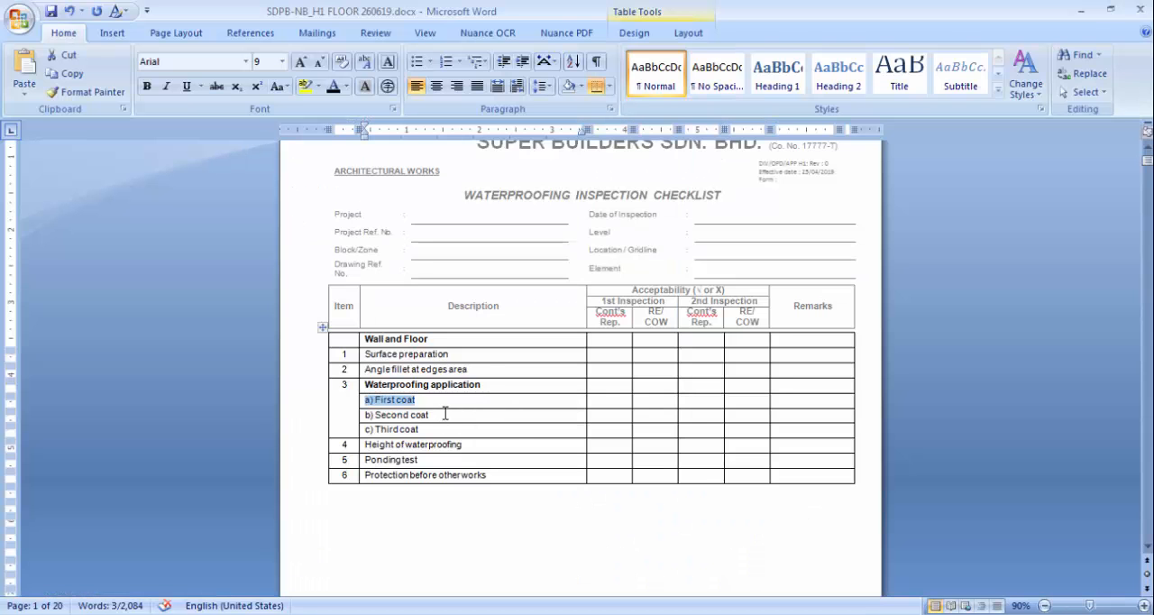
{"action": "left_click_drag", "start_coordinate": [430, 414], "coordinate": [368, 413]}
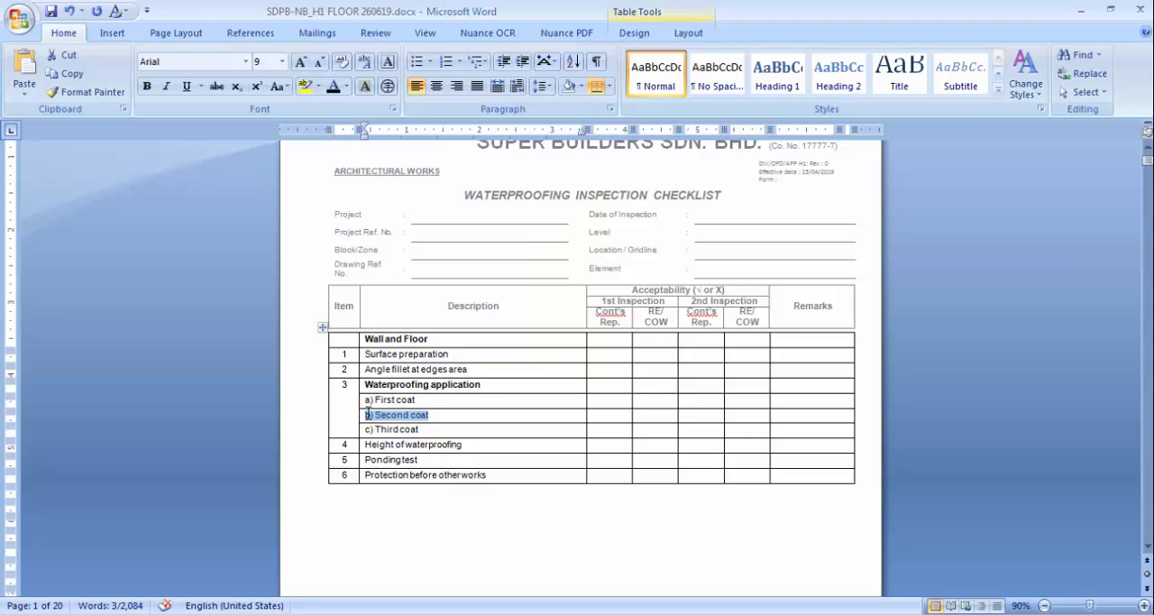
{"action": "left_click", "coordinate": [383, 613]}
{"action": "left_click", "coordinate": [368, 360]}
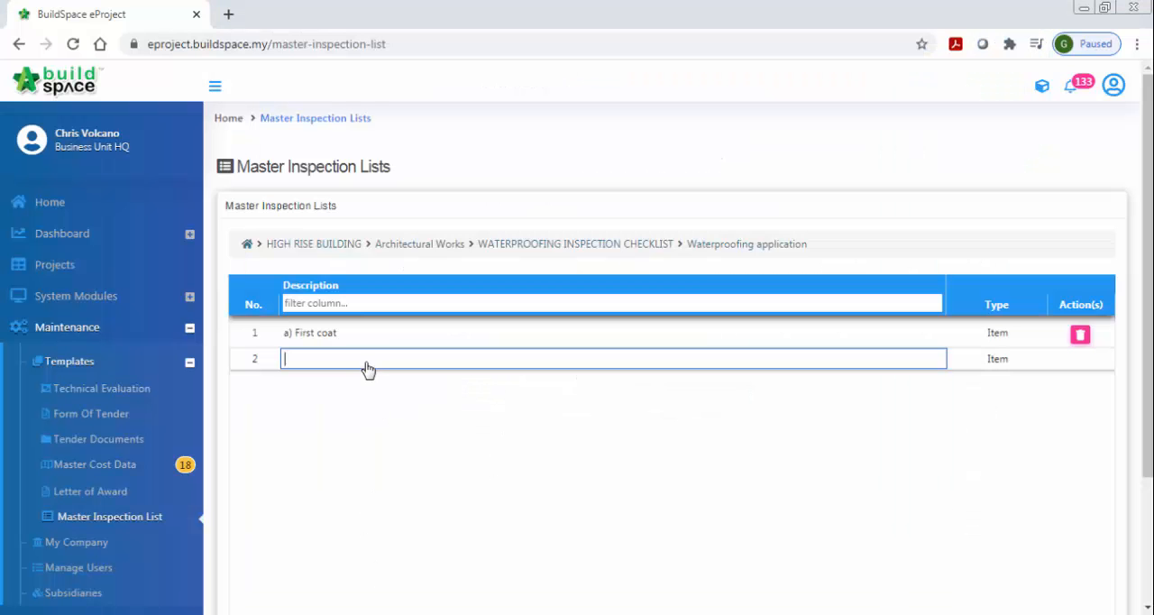
{"action": "type", "text": "b) Second coat"}
{"action": "key", "text": "Return"}
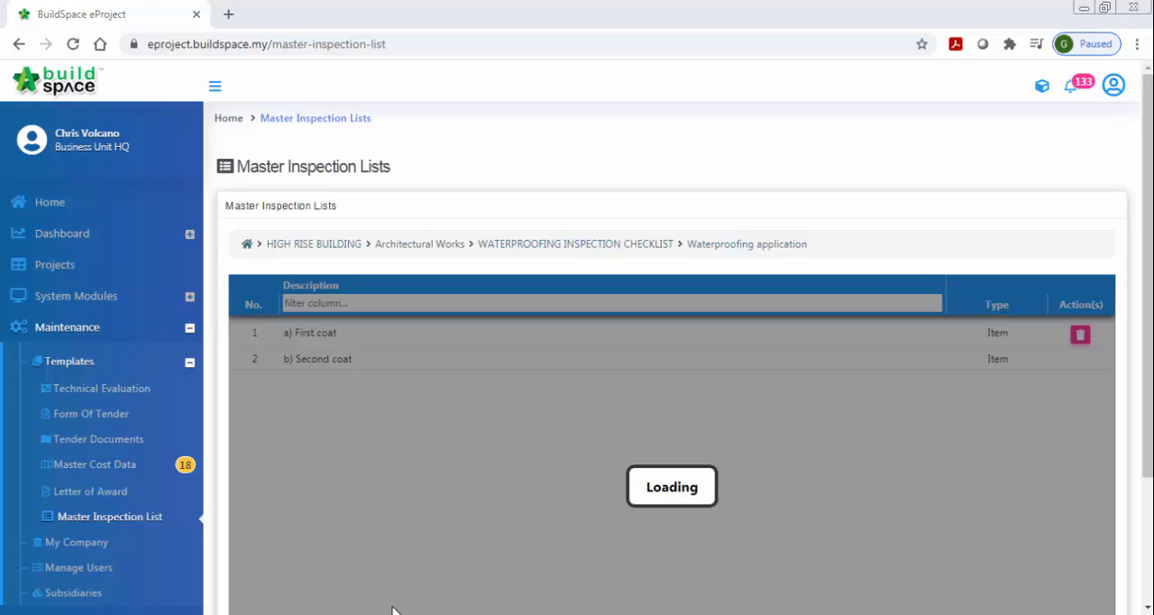
- Copy "c) Third coat" from the Word document and enter it in the browser as the third Waterproofing application item
{"action": "left_click", "coordinate": [391, 610]}
{"action": "left_click_drag", "start_coordinate": [421, 430], "coordinate": [362, 434]}
{"action": "key", "text": "ctrl+c"}
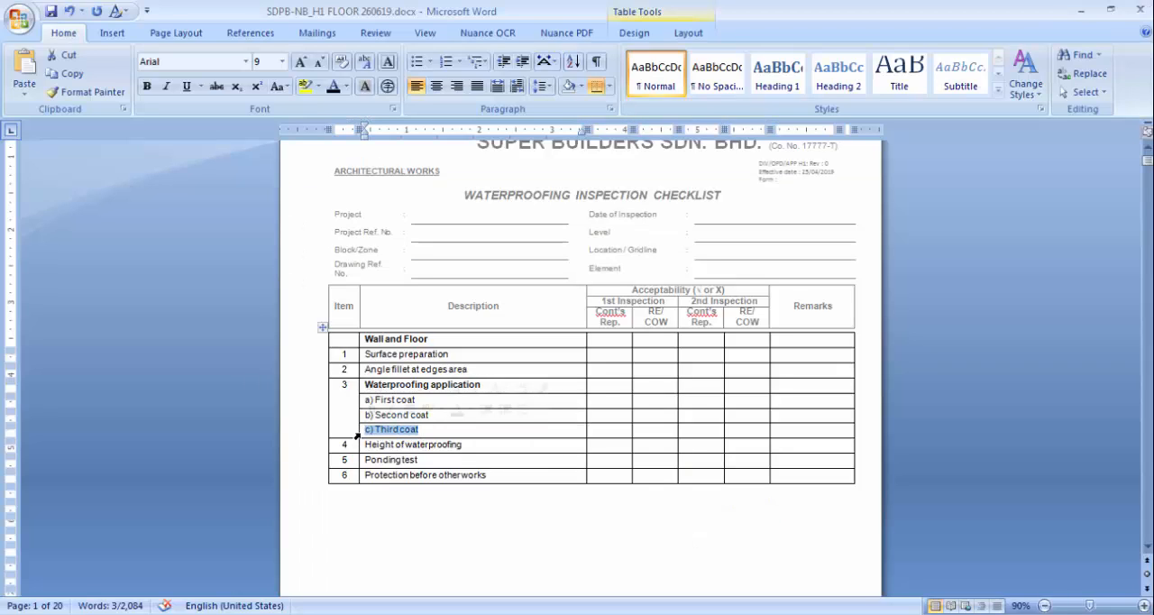
{"action": "left_click", "coordinate": [406, 613]}
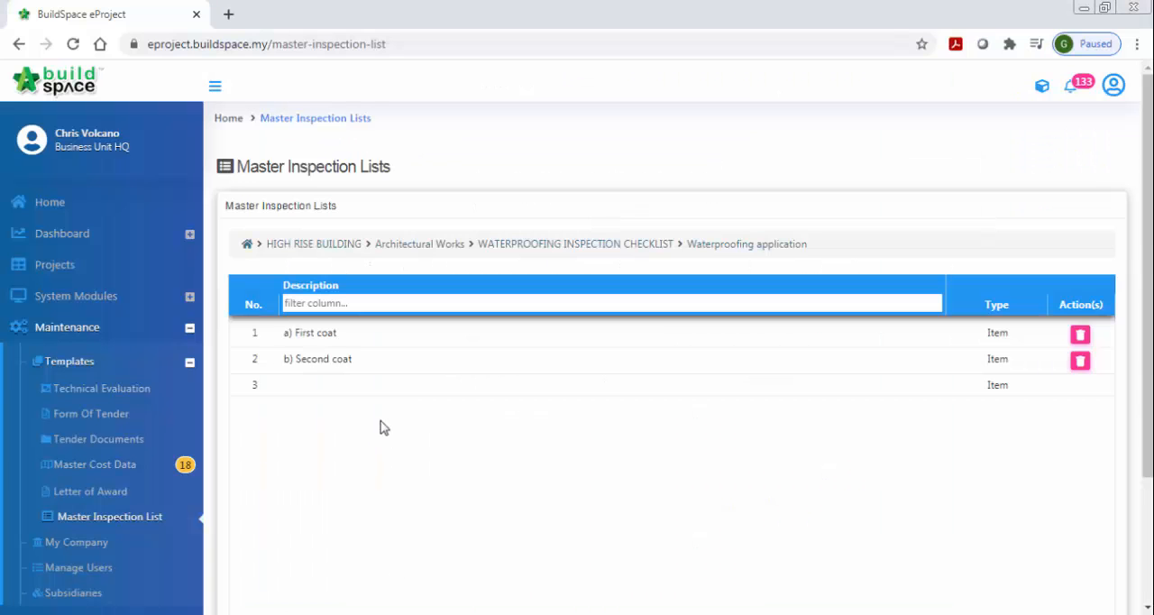
{"action": "left_click", "coordinate": [377, 388]}
{"action": "key", "text": "ctrl+v"}
{"action": "key", "text": "Return"}
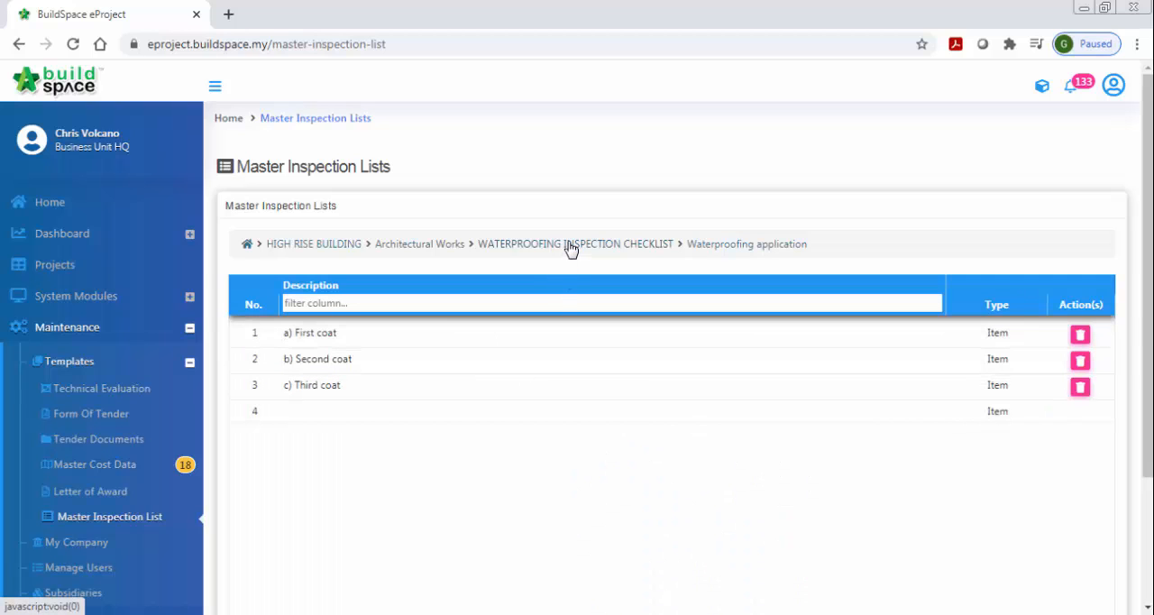
- Return to the waterproofing checklist level and add Height of waterproofing, copied from the Word document, as its third entry
{"action": "left_click", "coordinate": [570, 249]}
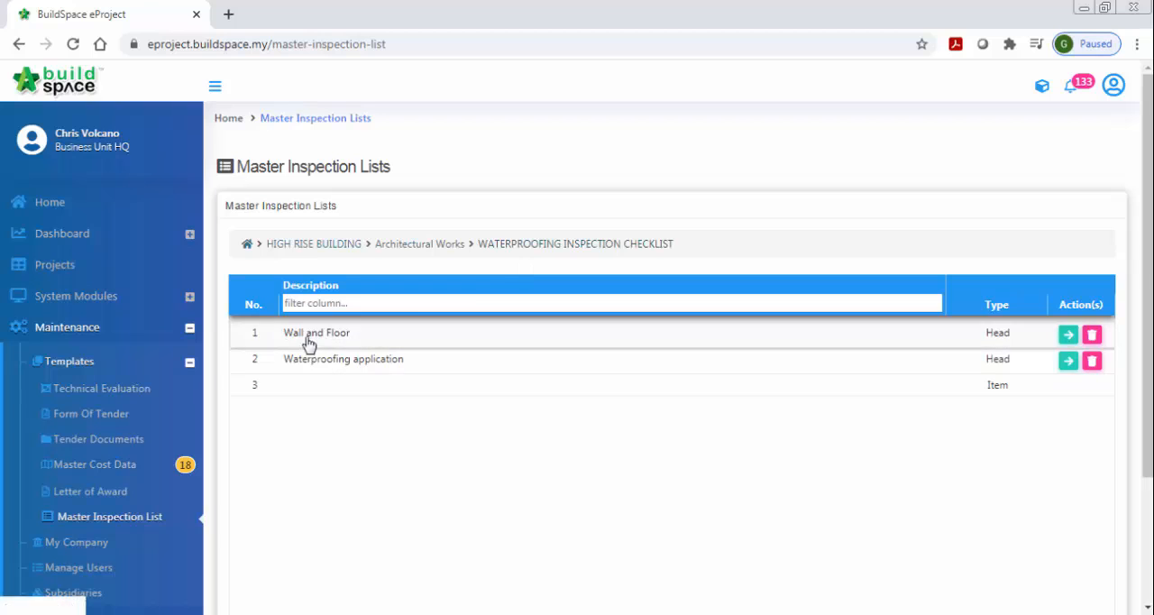
{"action": "key", "text": "alt+Tab"}
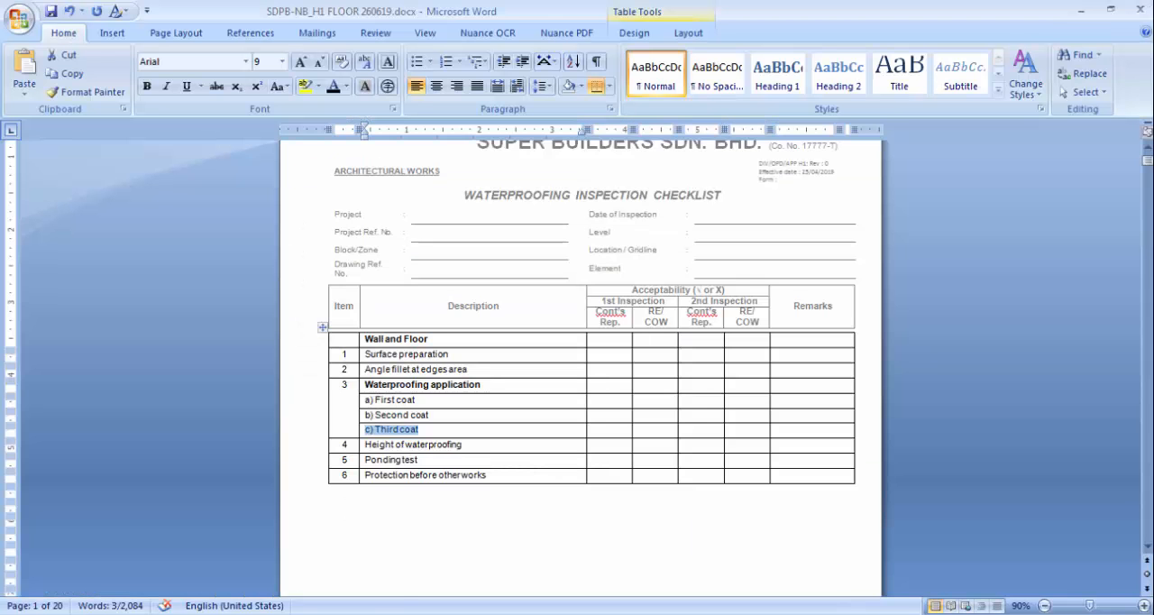
{"action": "left_click_drag", "start_coordinate": [366, 445], "coordinate": [454, 442]}
{"action": "key", "text": "ctrl+c"}
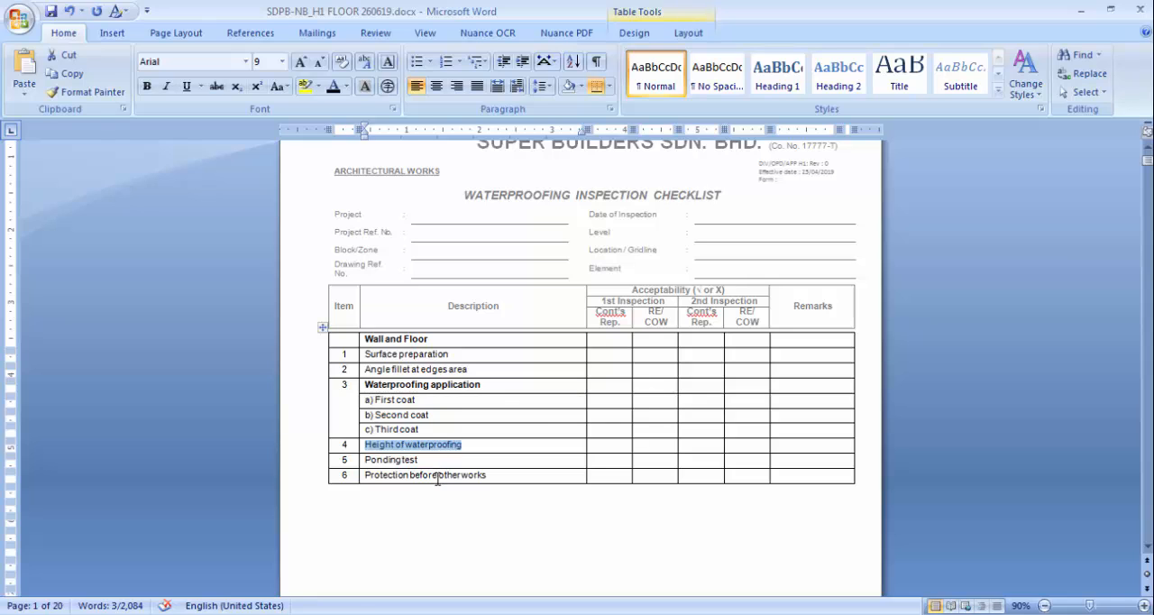
{"action": "key", "text": "alt+Tab"}
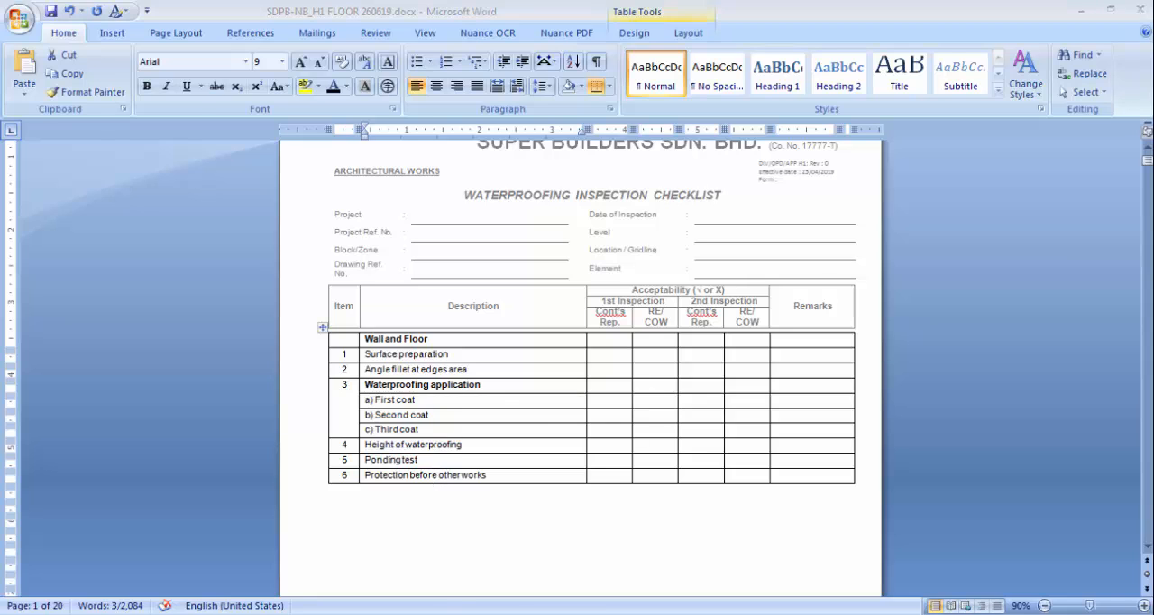
{"action": "left_click", "coordinate": [399, 388]}
{"action": "key", "text": "ctrl+v"}
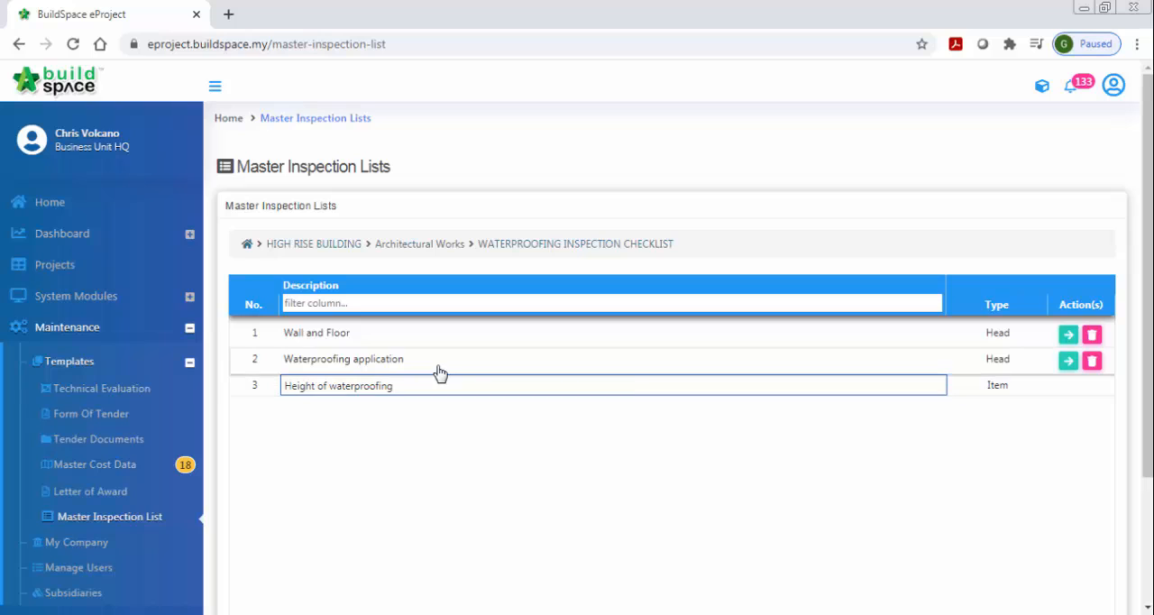
{"action": "key", "text": "Return"}
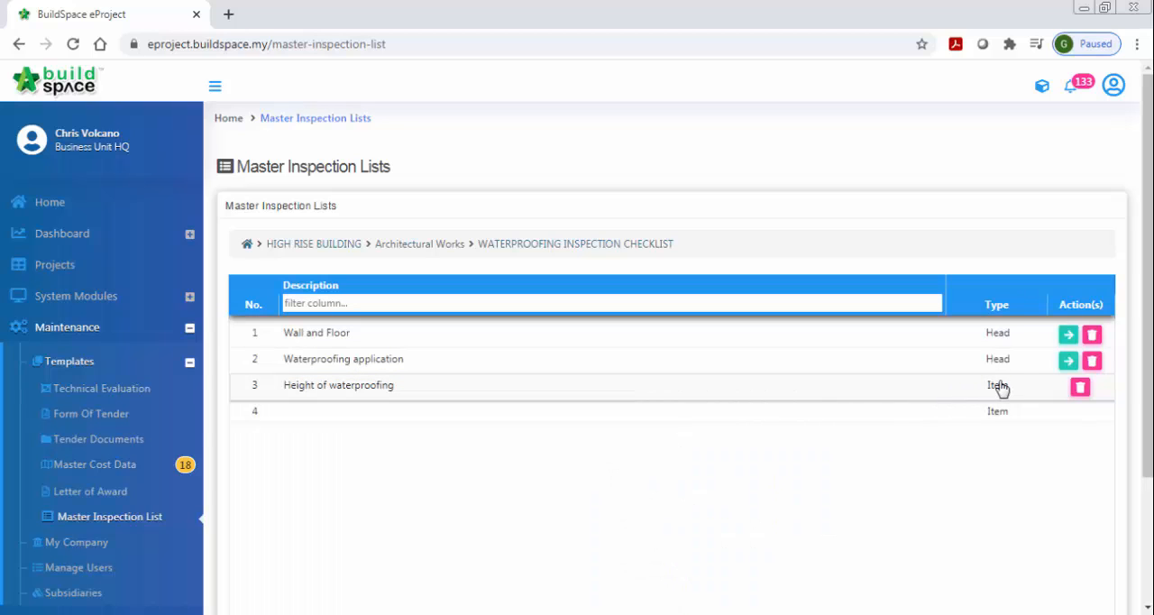
- Copy Ponding test from the Word document and enter it in the browser as the checklist's fourth entry
{"action": "mouse_move", "coordinate": [351, 614]}
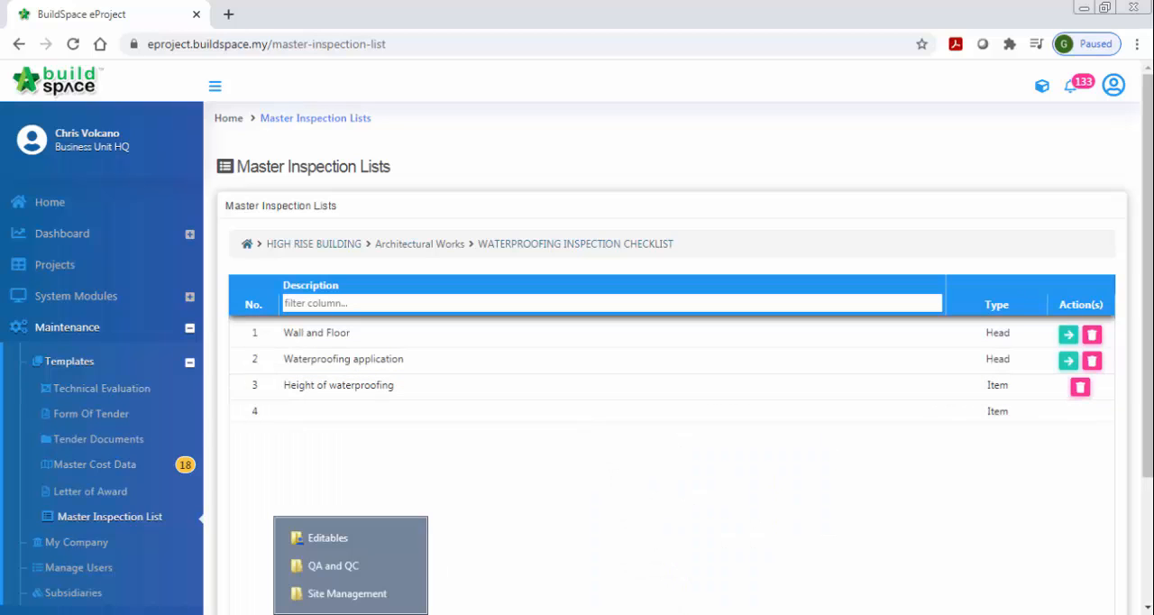
{"action": "left_click", "coordinate": [375, 585]}
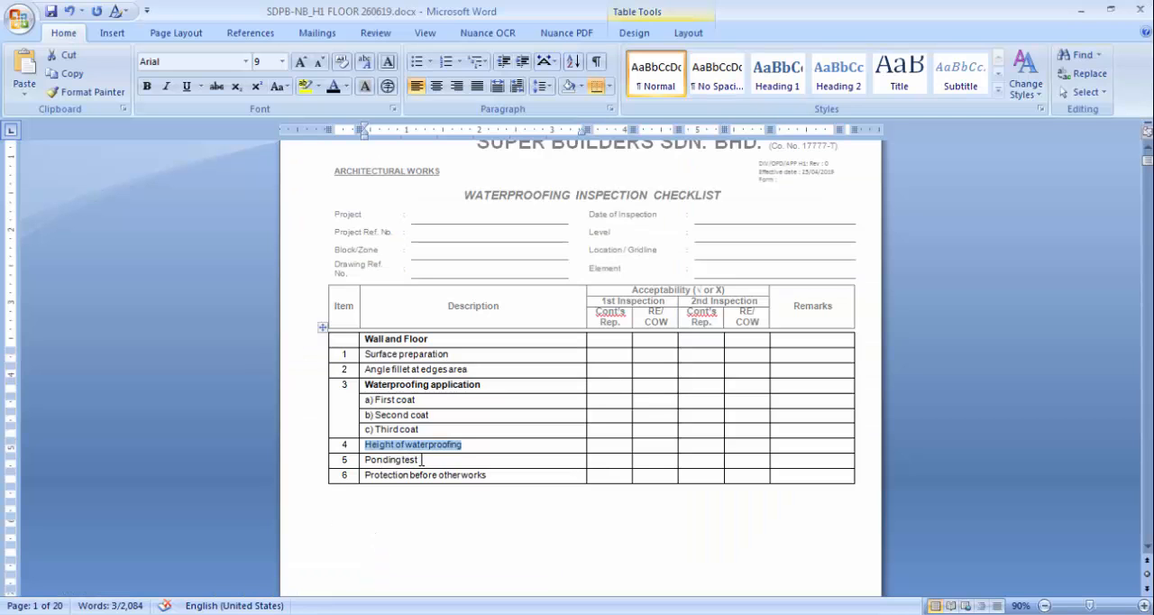
{"action": "left_click_drag", "start_coordinate": [421, 460], "coordinate": [379, 460]}
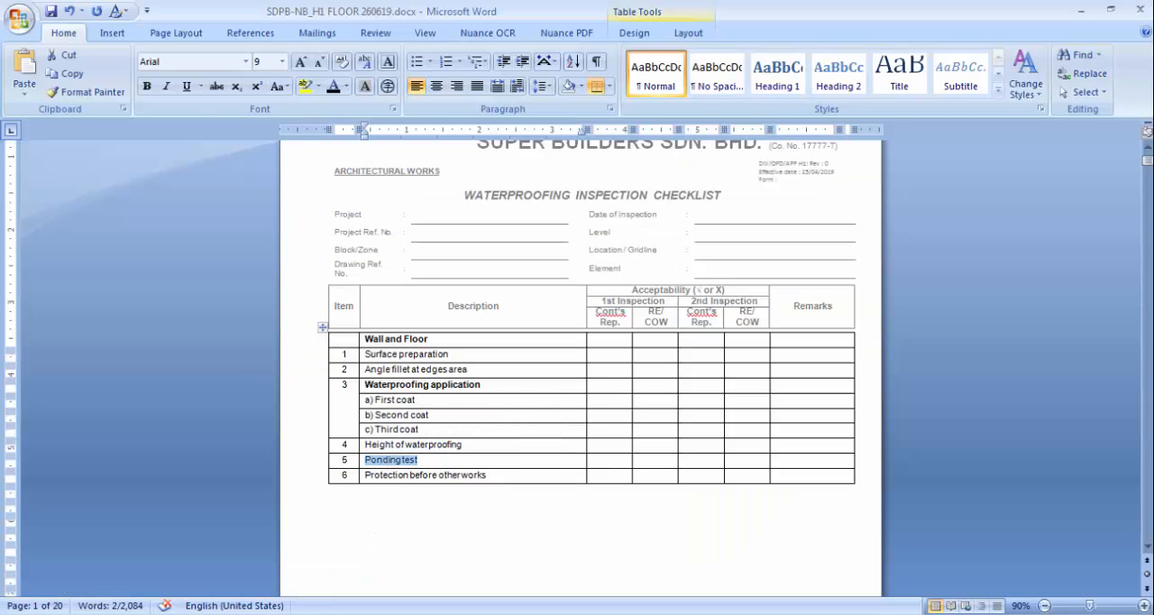
{"action": "key", "text": "ctrl+c"}
{"action": "key", "text": "alt+Tab"}
{"action": "left_click", "coordinate": [351, 413]}
{"action": "key", "text": "ctrl+v"}
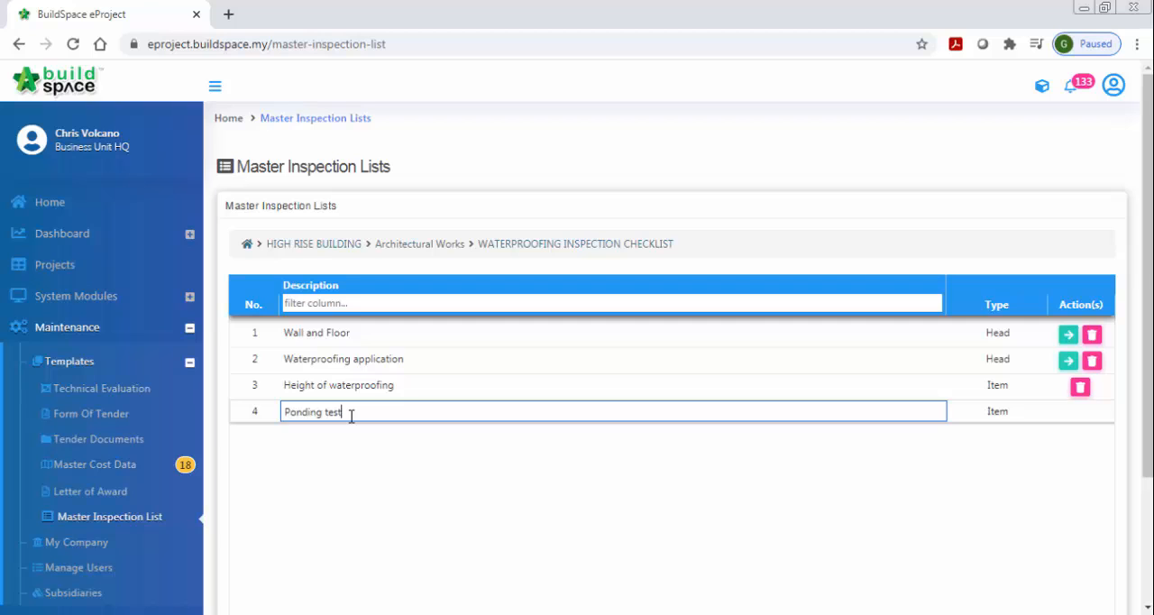
{"action": "key", "text": "Return"}
- Copy Protection before other works from the Word document and enter it in the browser as the checklist's fifth entry
{"action": "key", "text": "alt+Tab"}
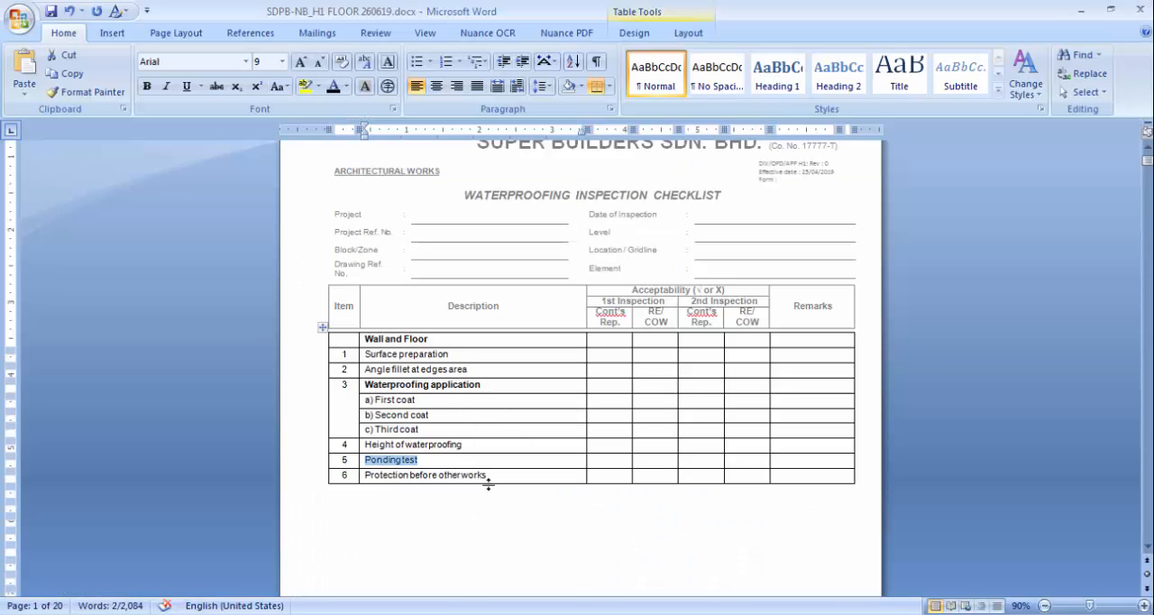
{"action": "left_click_drag", "start_coordinate": [494, 479], "coordinate": [366, 476]}
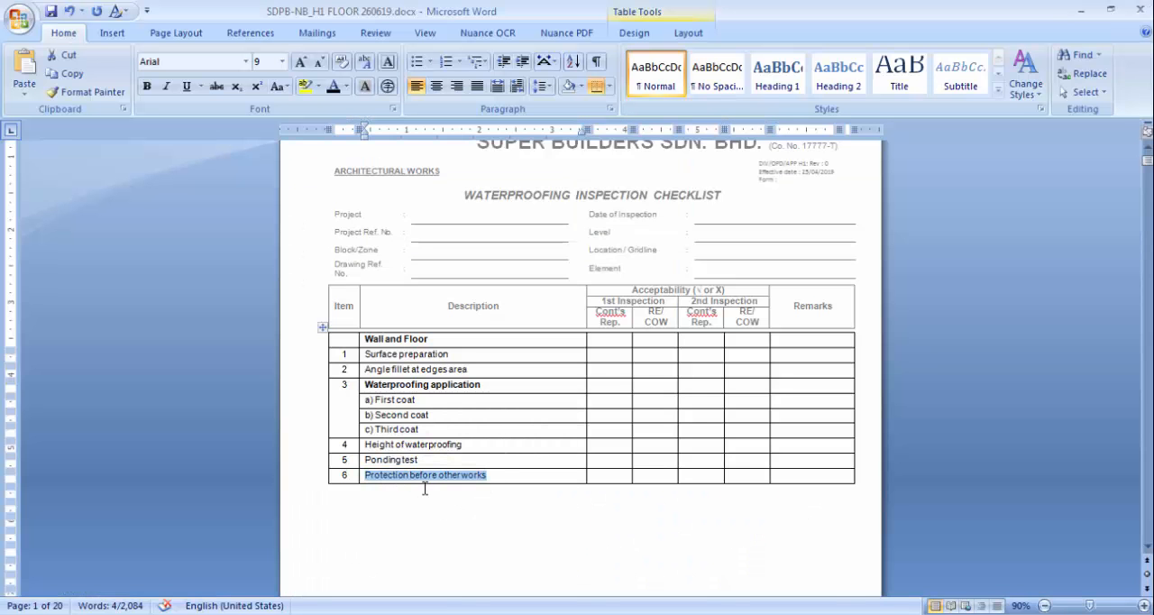
{"action": "key", "text": "ctrl+c"}
{"action": "key", "text": "alt+Tab"}
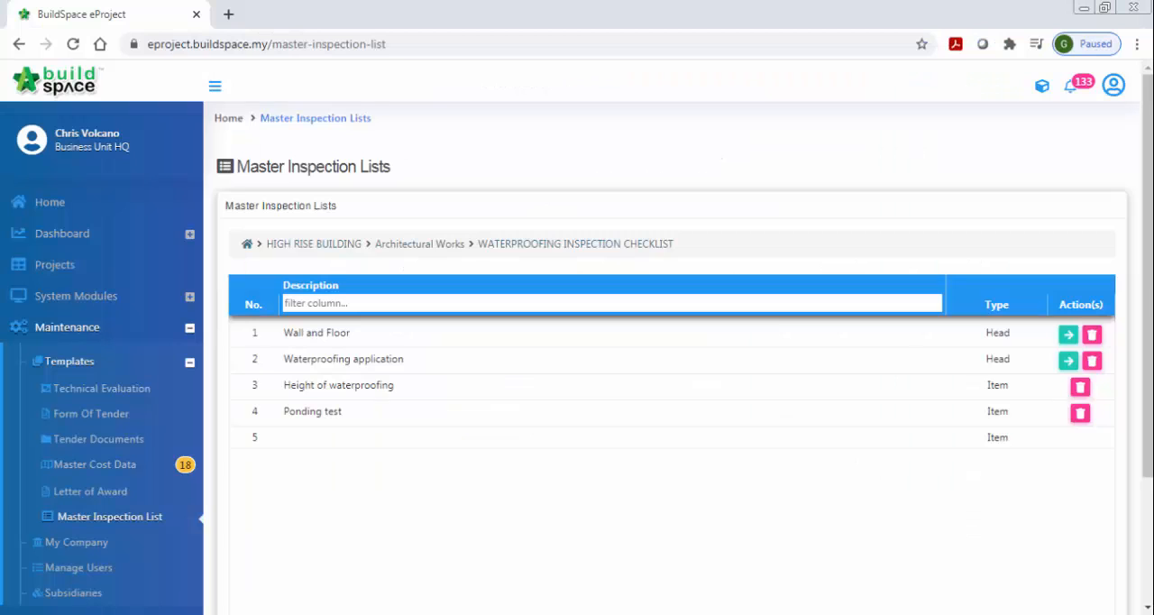
{"action": "left_click", "coordinate": [359, 440]}
{"action": "key", "text": "ctrl+v"}
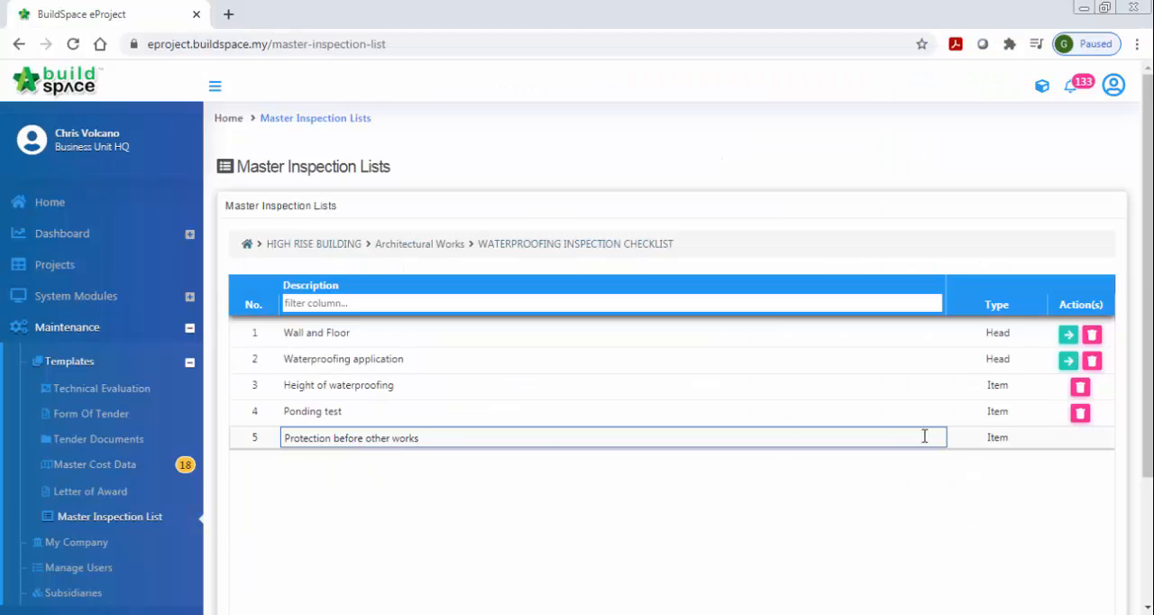
{"action": "key", "text": "Return"}
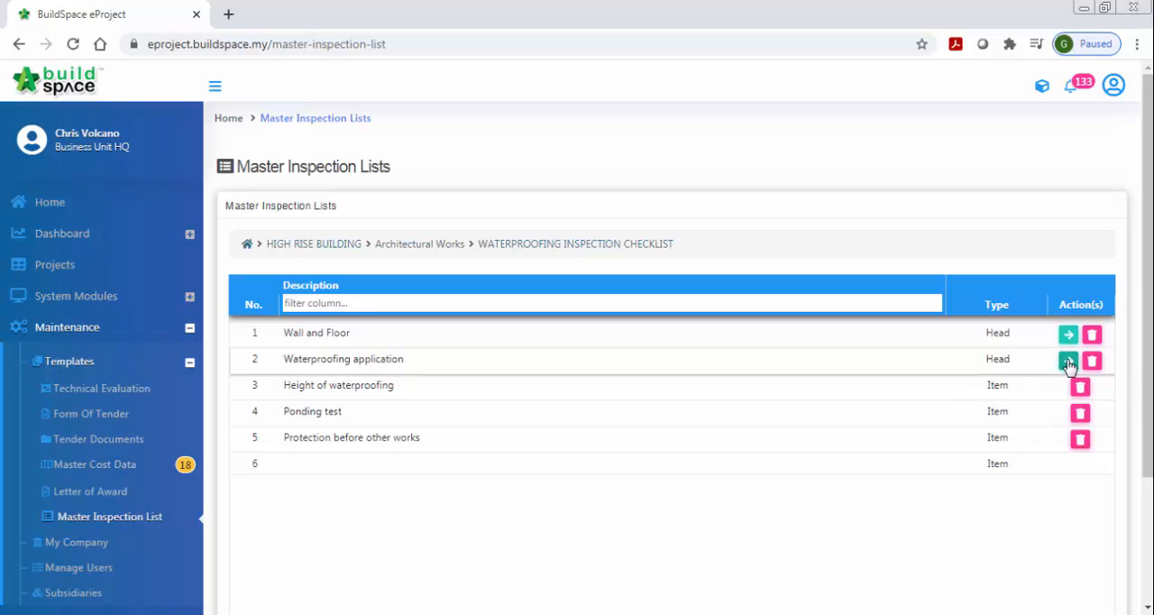
- Review the items under the Waterproofing application head and compare the checklist entries with the table in the Word document
{"action": "left_click", "coordinate": [1068, 362]}
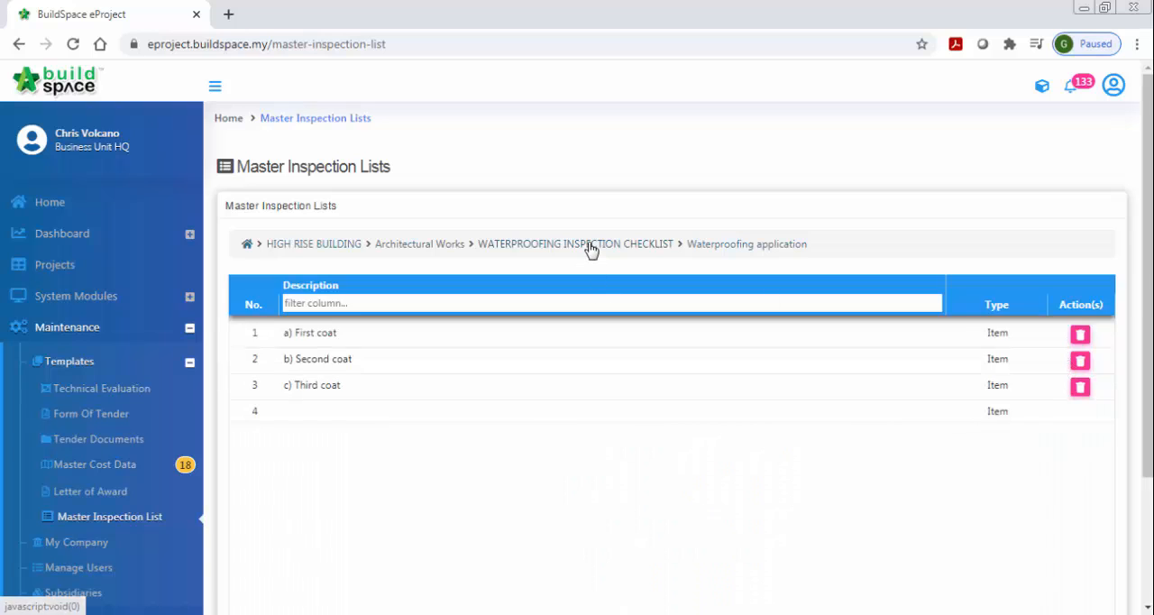
{"action": "left_click", "coordinate": [590, 244]}
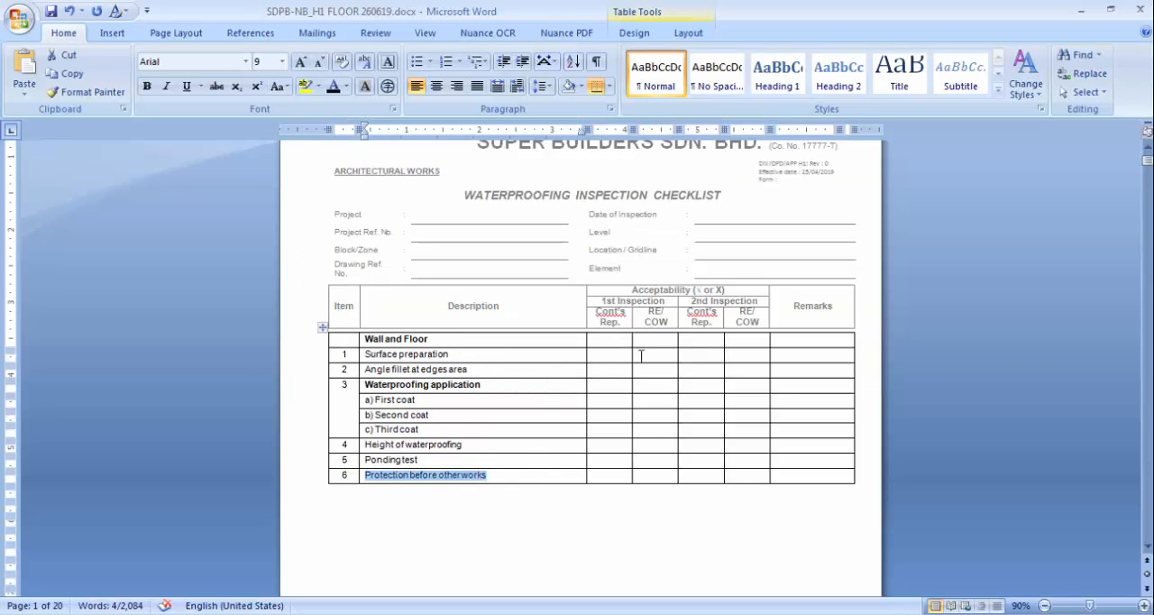
{"action": "scroll", "coordinate": [641, 355], "scroll_direction": "down", "scroll_amount": 2}
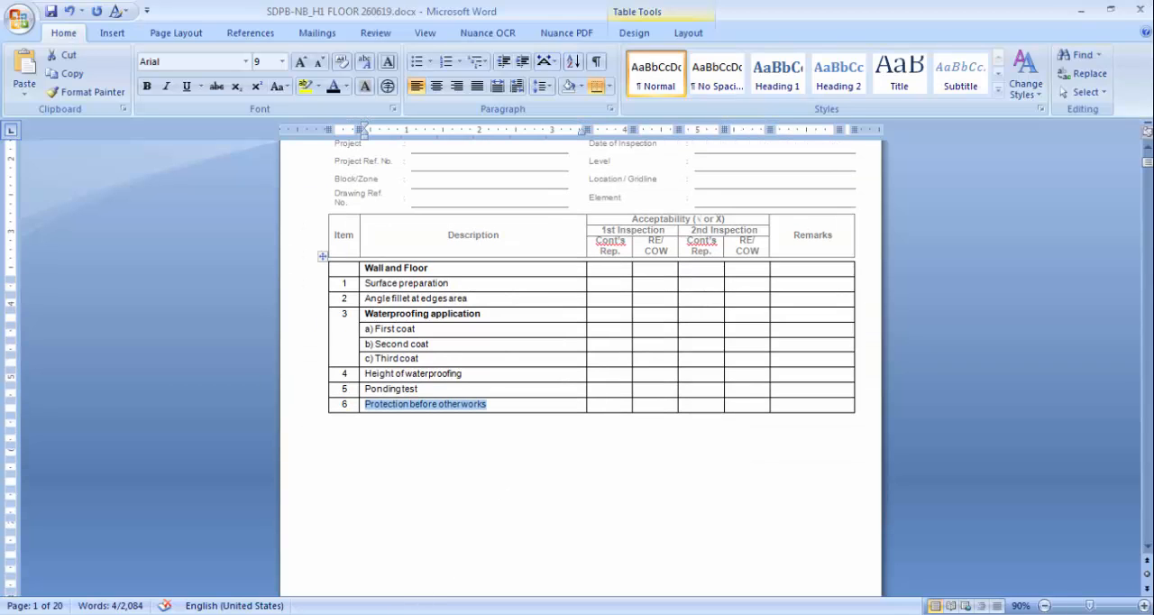
{"action": "key", "text": "alt+Tab"}
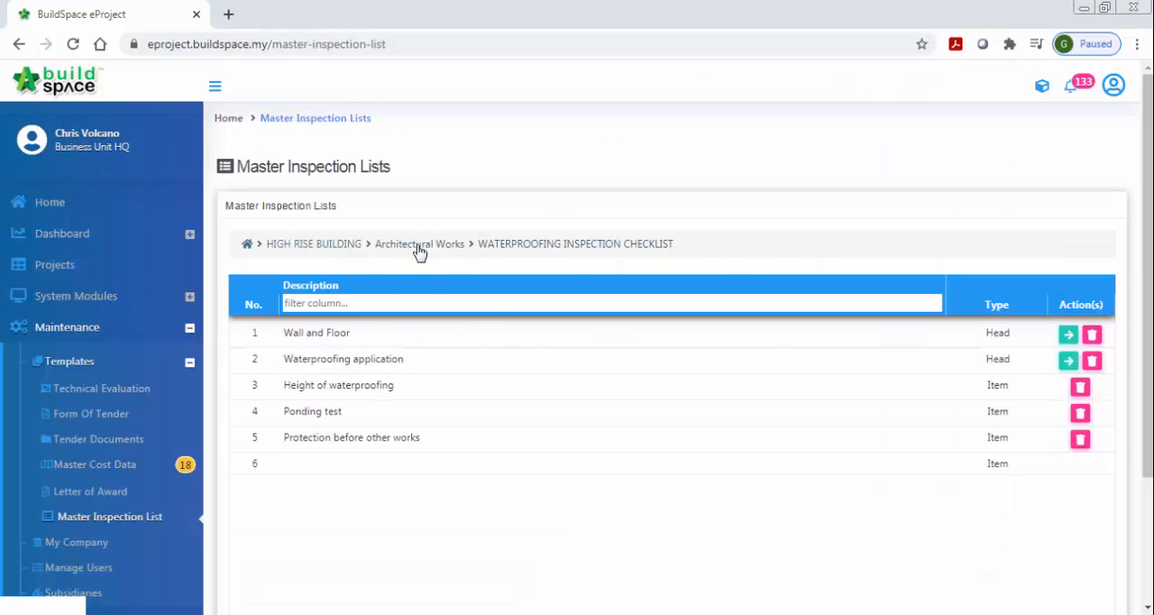
- Go back up from the waterproofing checklist through Architectural Works to HIGH RISE BUILDING and reopen the Master Inspection List page
{"action": "left_click", "coordinate": [419, 250]}
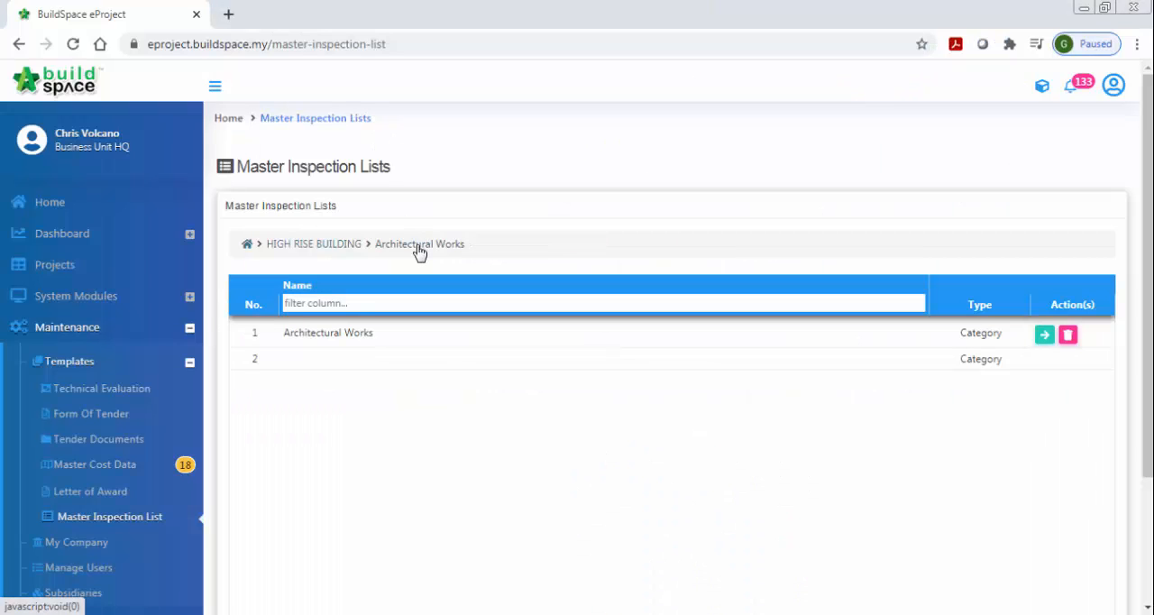
{"action": "left_click", "coordinate": [305, 247]}
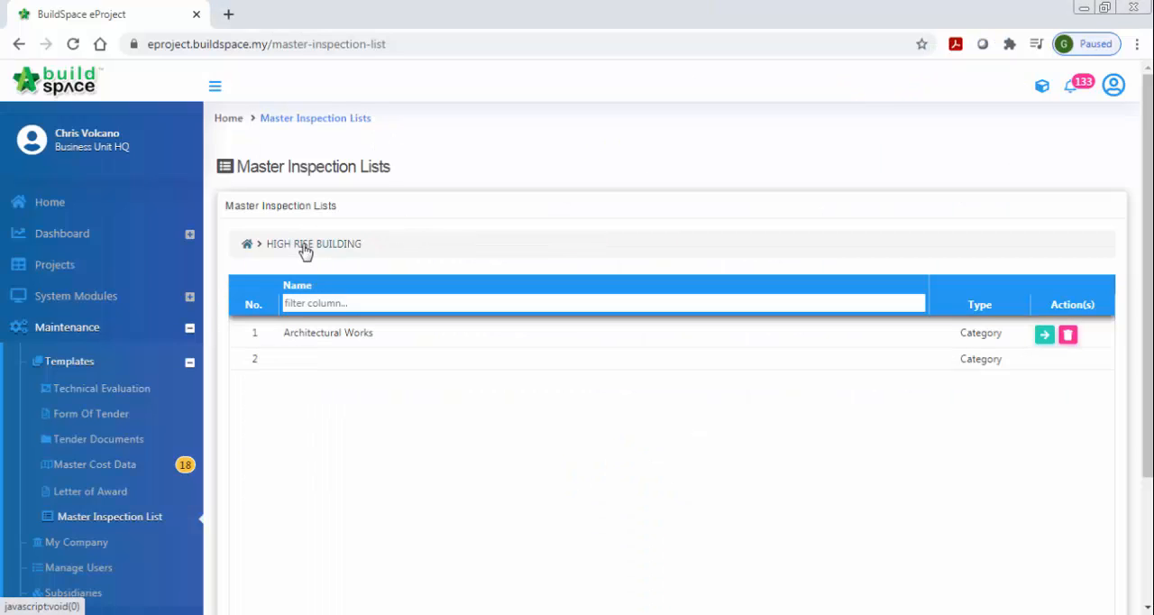
{"action": "left_click", "coordinate": [72, 521]}
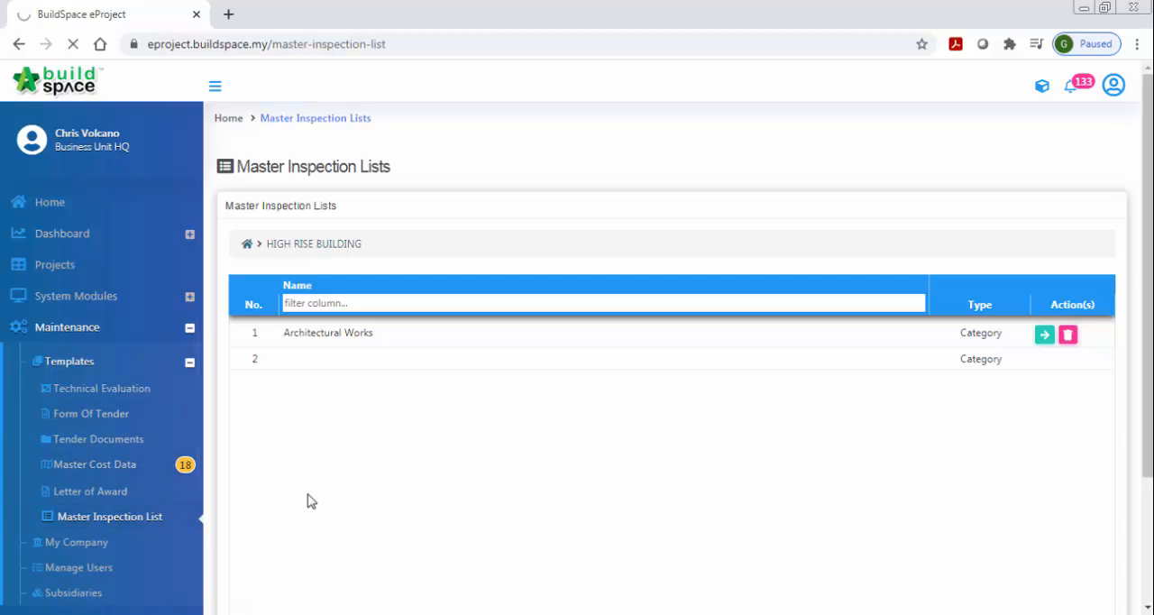